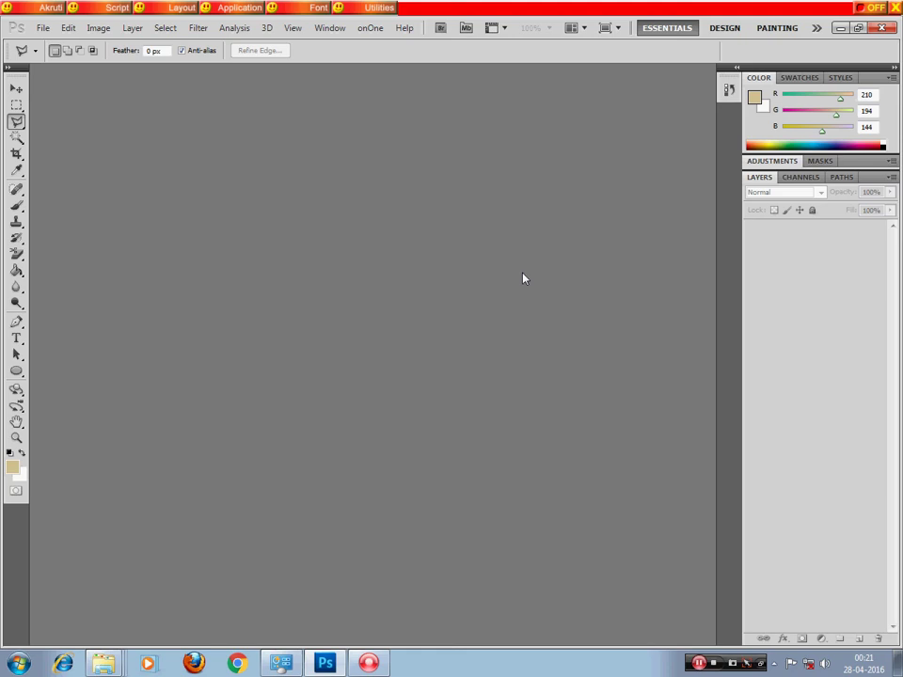
- Open the orange-robed temple deity JPEG from the prathama bhaga folder
left_click(43, 27)
left_click(56, 57)
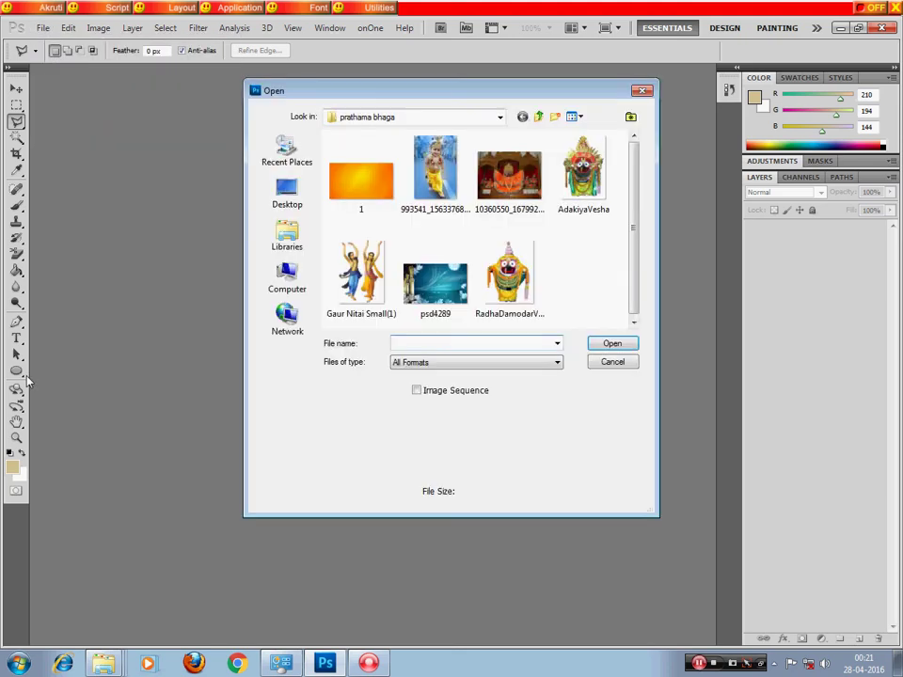
left_click(509, 174)
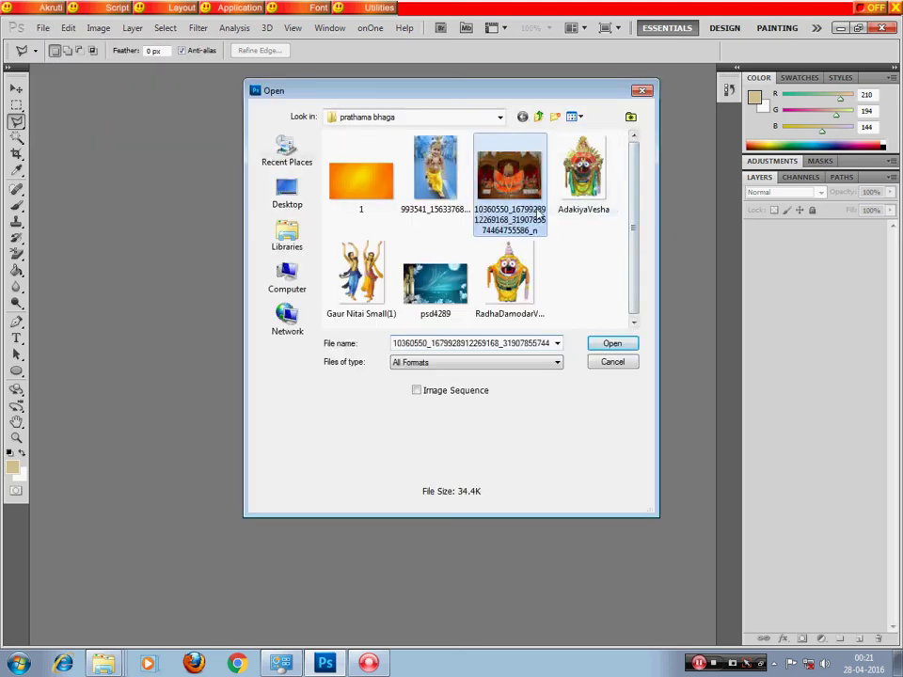
left_click(612, 344)
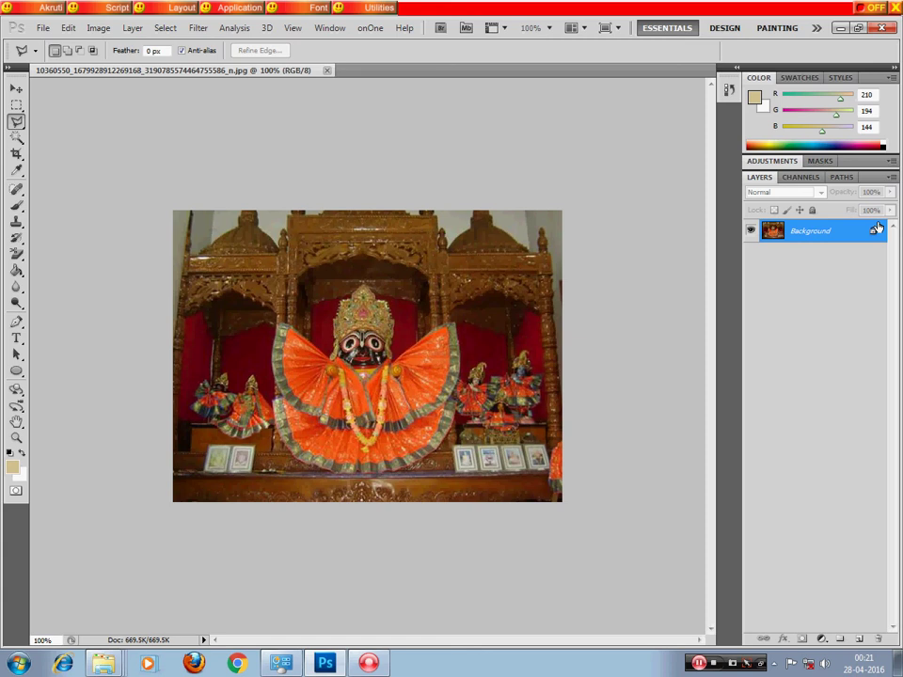
- Convert the locked Background into a regular layer named 'jai jagannath'
double_click(857, 234)
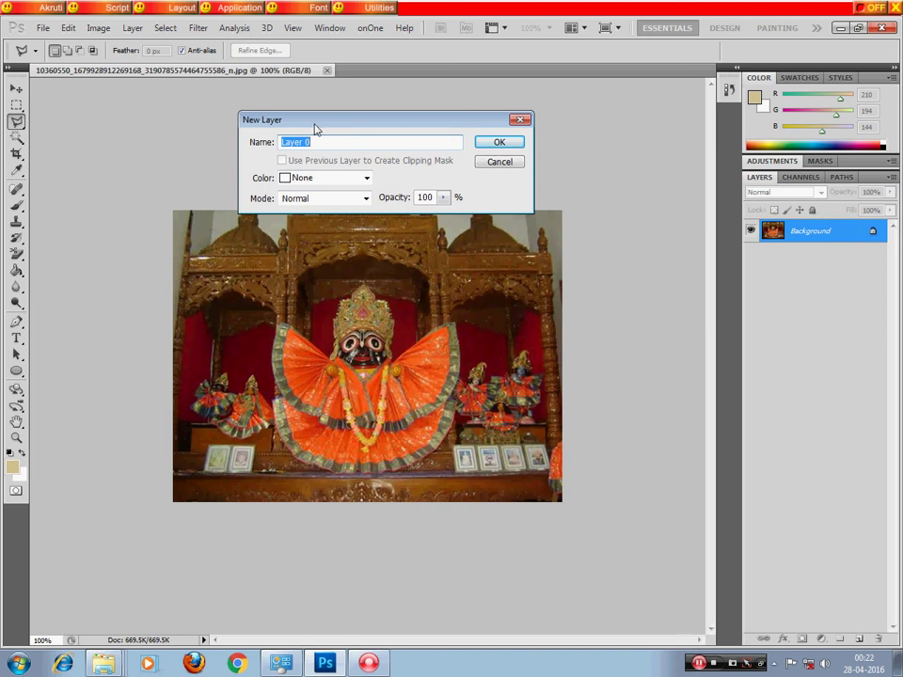
left_click_drag(314, 124, 328, 119)
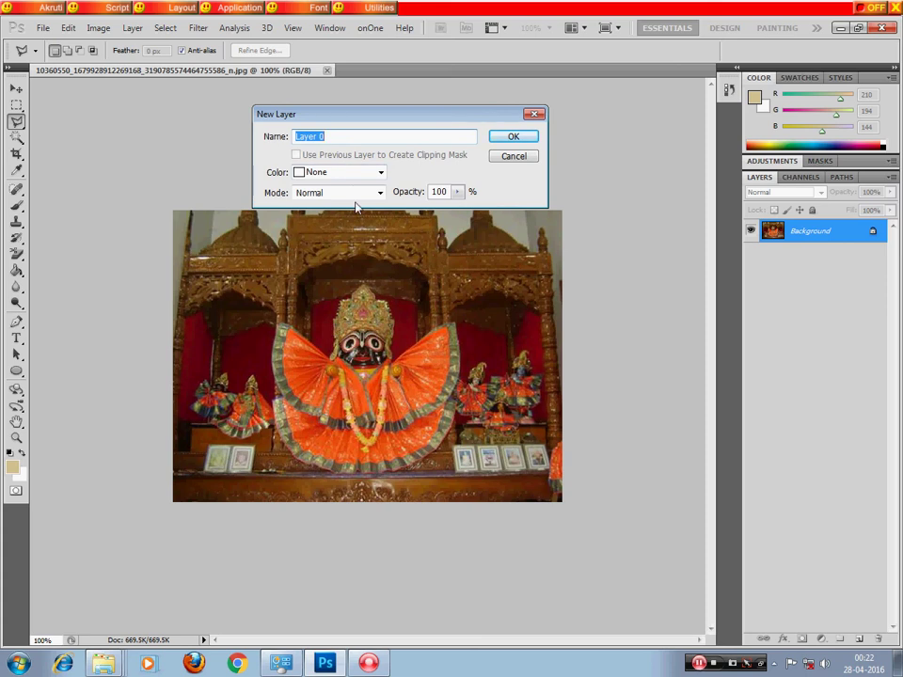
type("jai")
type(" jagann")
type("ath")
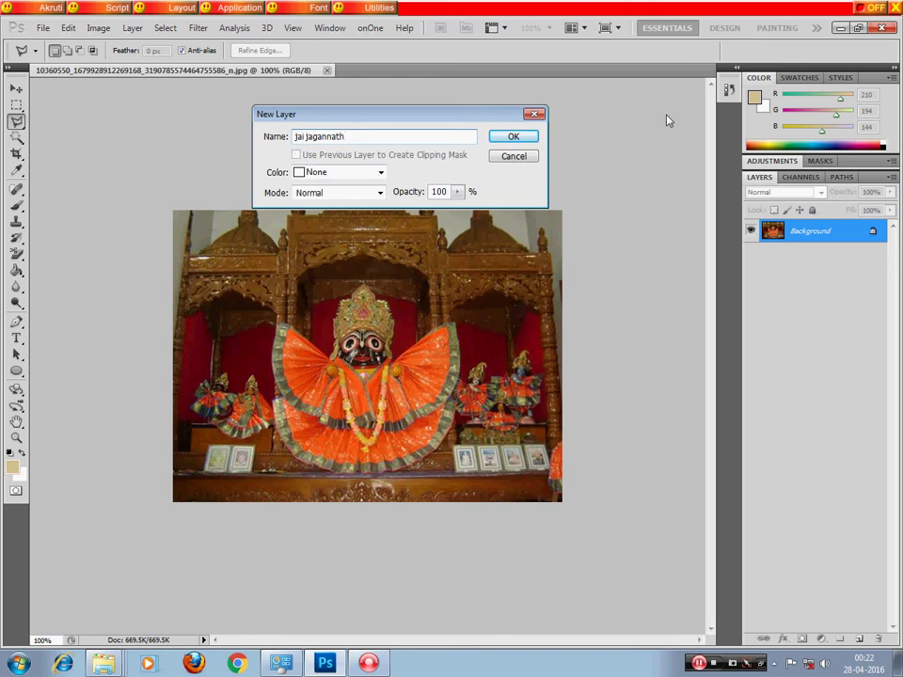
left_click(531, 137)
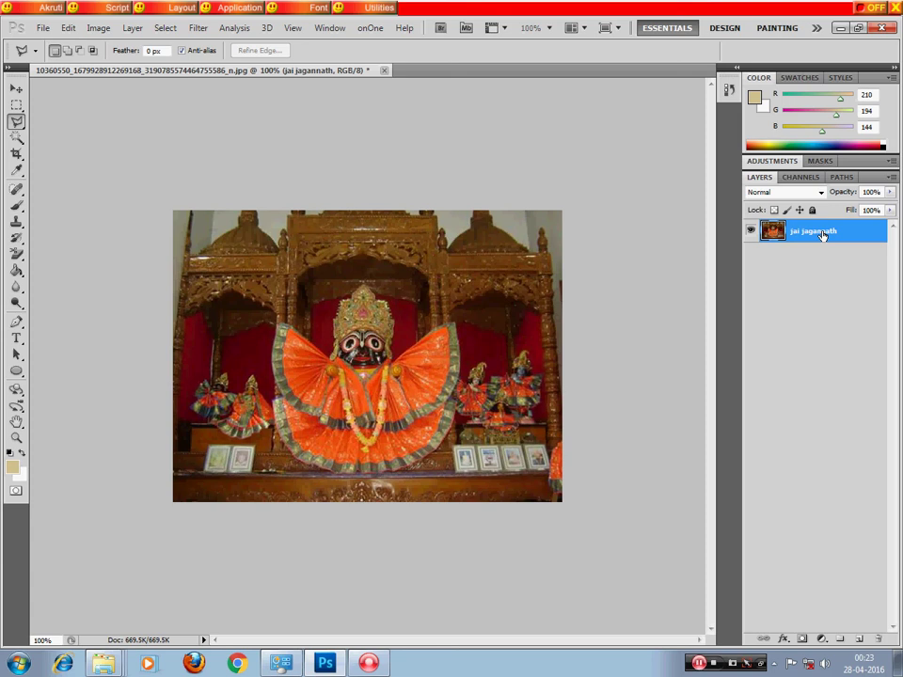
- Duplicate the jai jagannath layer as 'jai jagannath copy' and begin tracing the crown
key("ctrl+j")
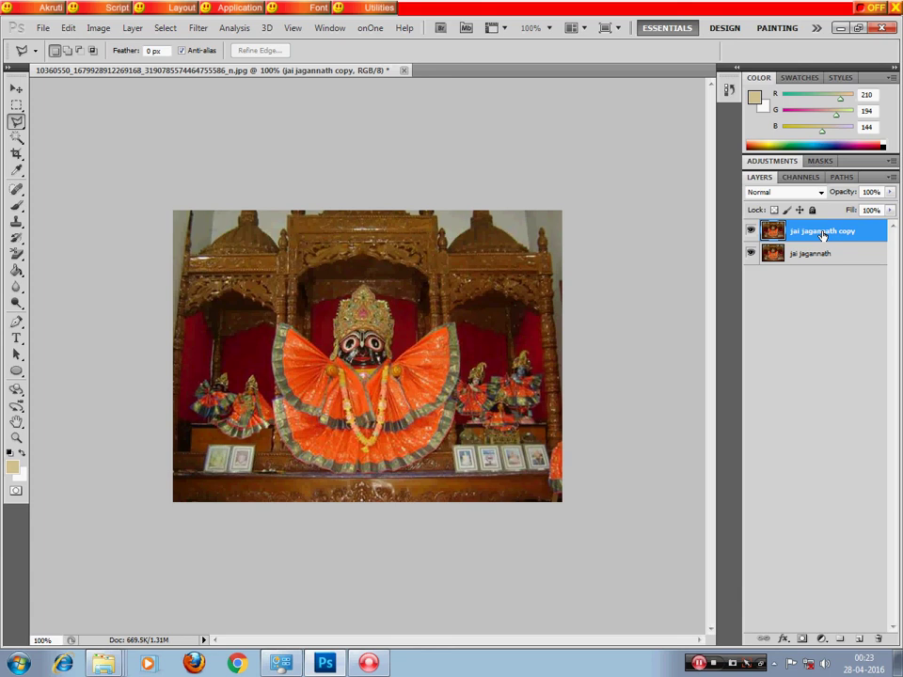
key("ctrl+e")
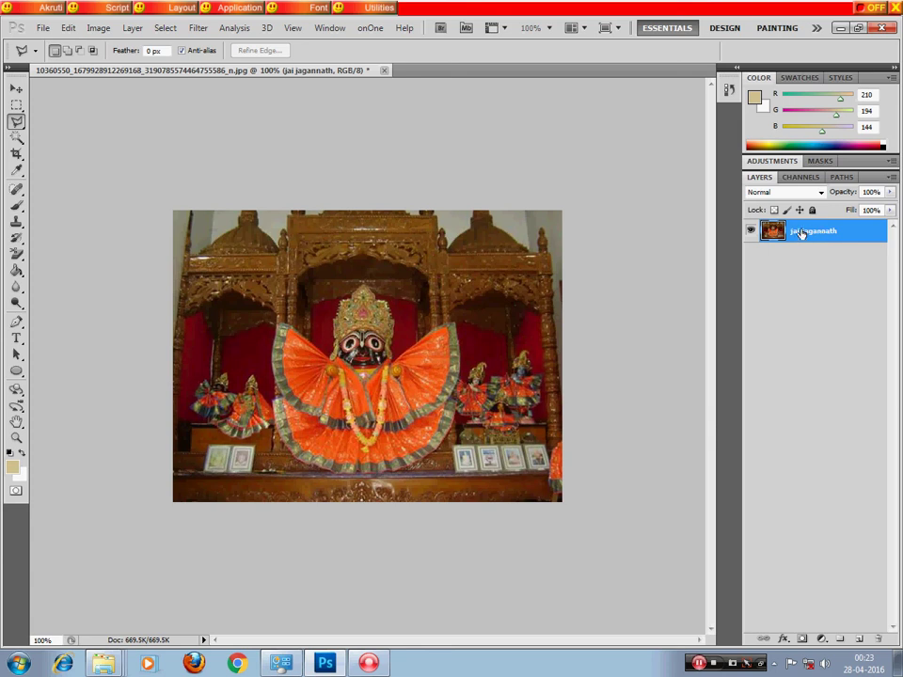
left_click_drag(801, 233, 809, 266)
left_click_drag(849, 607, 858, 638)
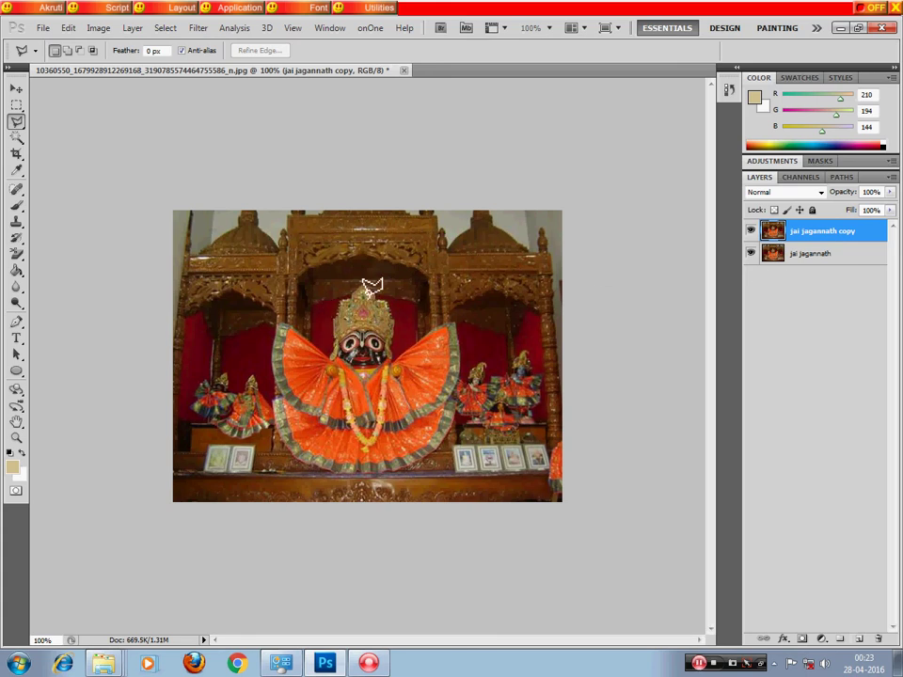
mouse_move(365, 291)
left_mouse_down()
mouse_move(362, 312)
mouse_move(362, 297)
left_mouse_up()
- Trace the lasso from the left shoulder down the robe's left edge toward the hem
scroll(323, 348, "up", 1)
scroll(323, 348, "up", 1)
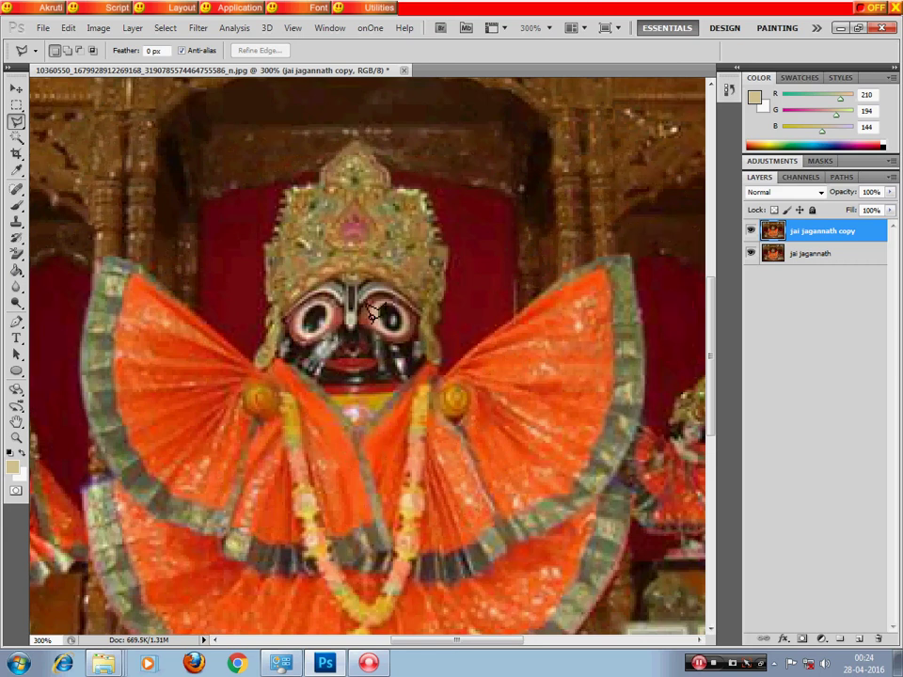
scroll(250, 308, "down", 1)
scroll(249, 308, "down", 1)
scroll(250, 309, "down", 1)
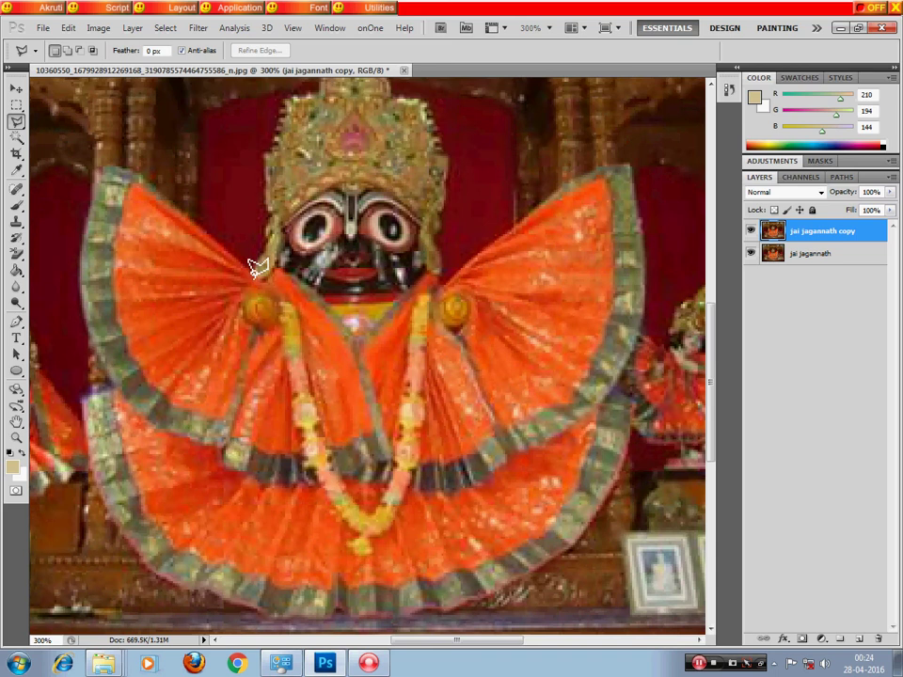
left_click(252, 269)
left_click(133, 171)
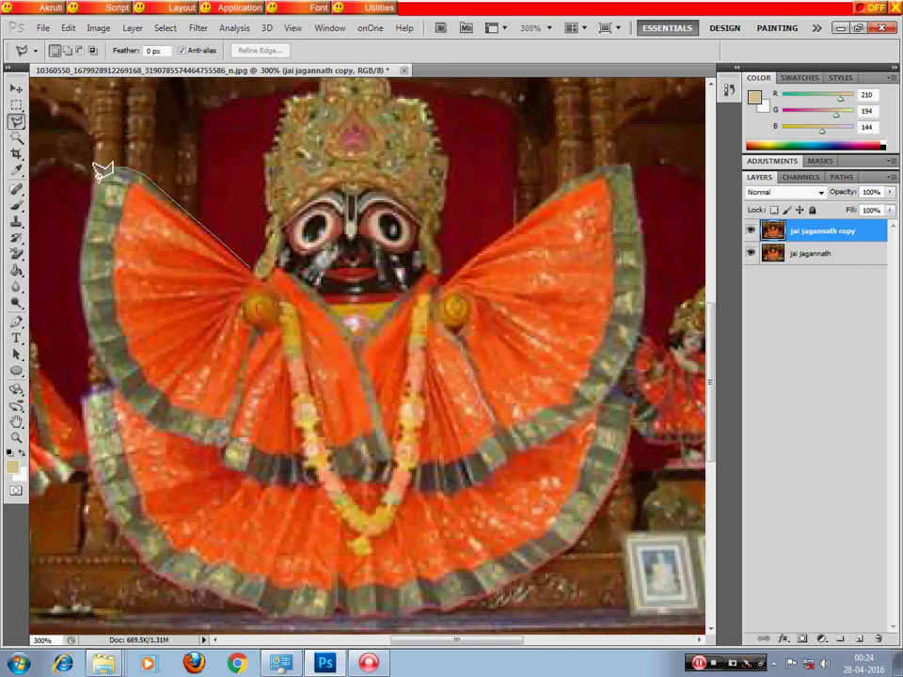
left_click(100, 170)
left_click(79, 271)
left_click(82, 395)
left_click(105, 503)
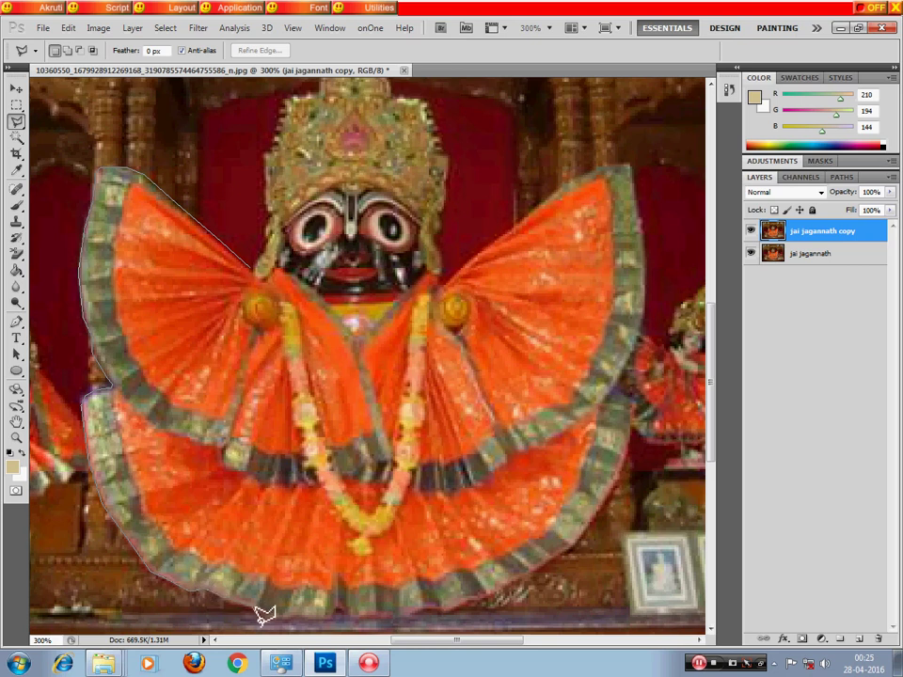
- Pan up to bring the crown into view while continuing the outline
scroll(282, 611, "down", 1)
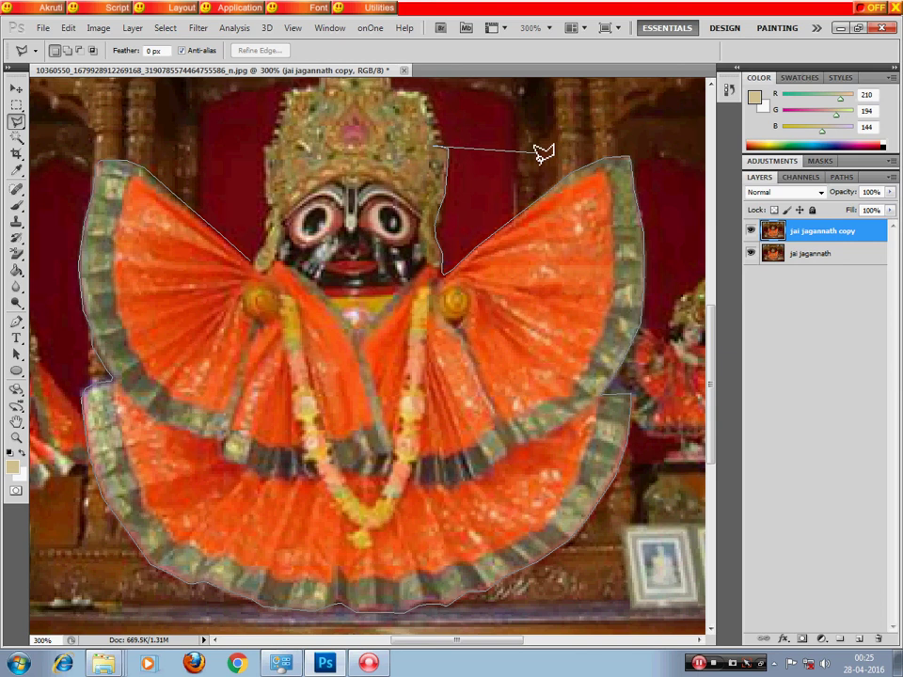
left_click_drag(441, 137, 439, 254)
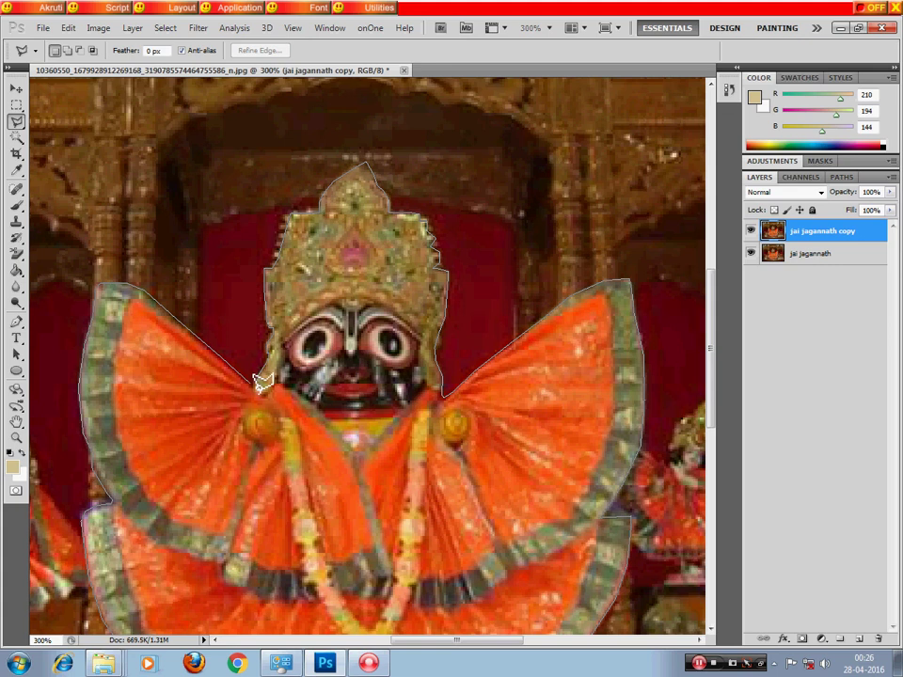
- Close the lasso outline into a selection around the whole deity
double_click(252, 381)
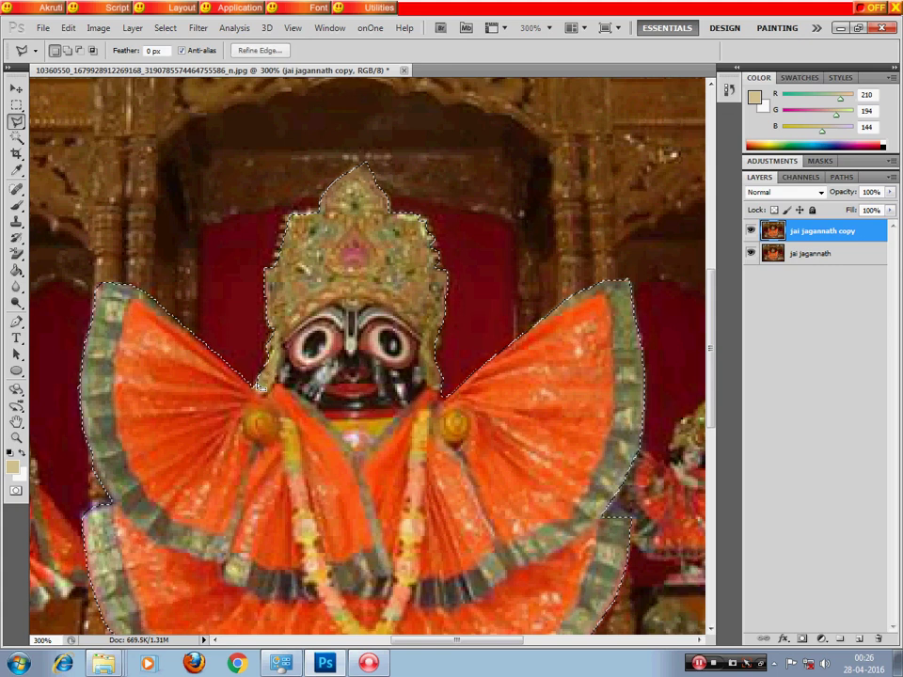
scroll(374, 404, "down", 3)
scroll(374, 404, "down", 2)
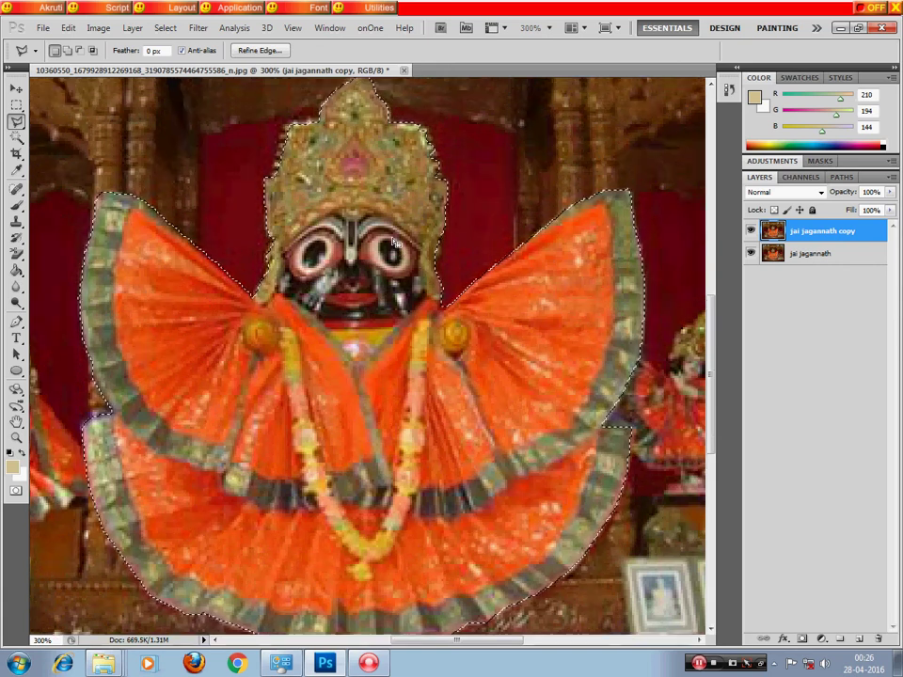
scroll(412, 247, "up", 2)
left_click(16, 105)
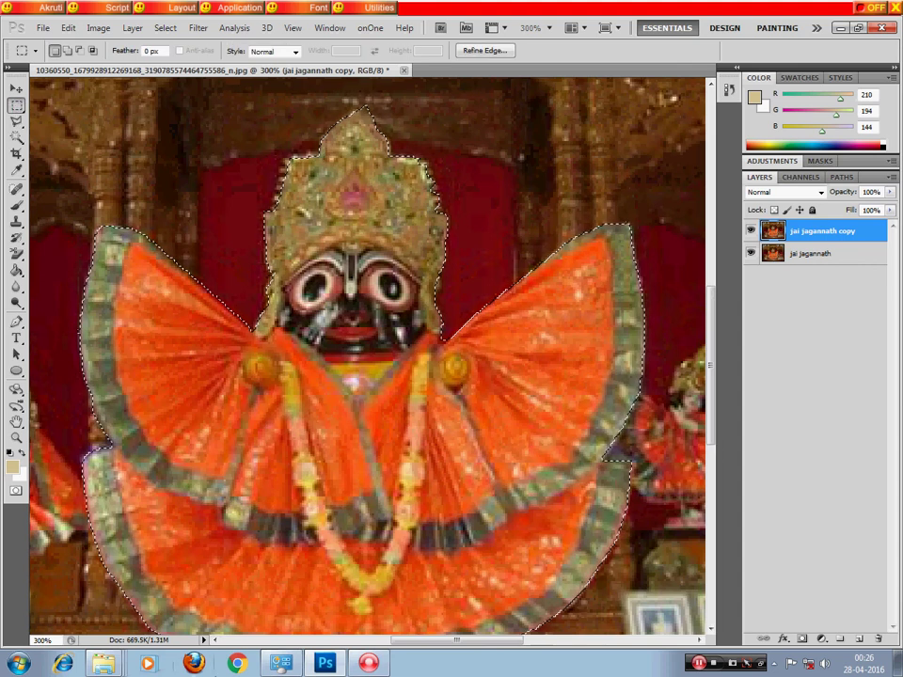
- Refine the selection edge with radius 2.3 px and smoothing 12
left_click(475, 50)
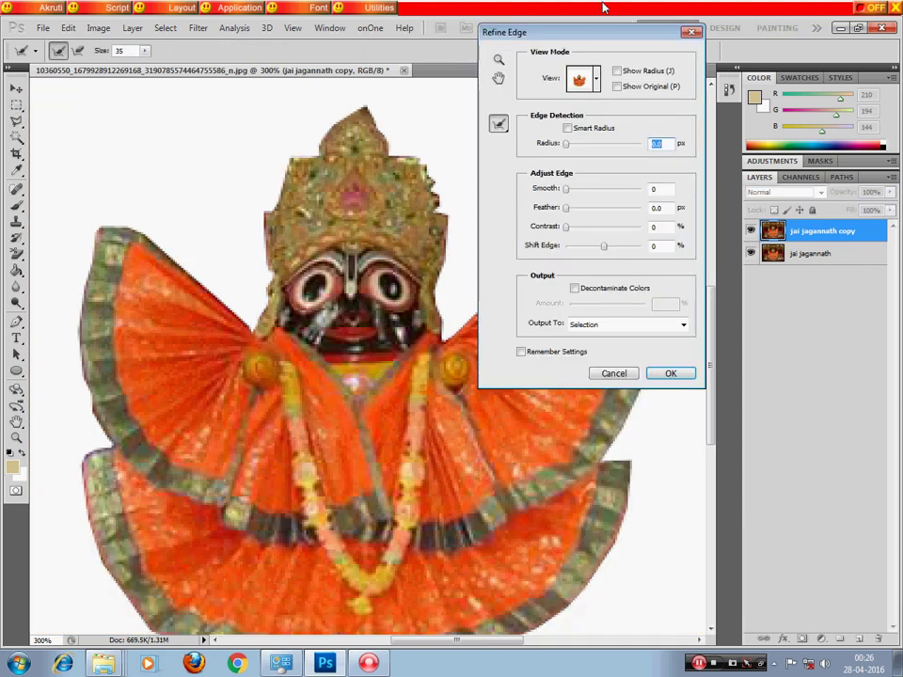
left_click_drag(564, 42, 666, 55)
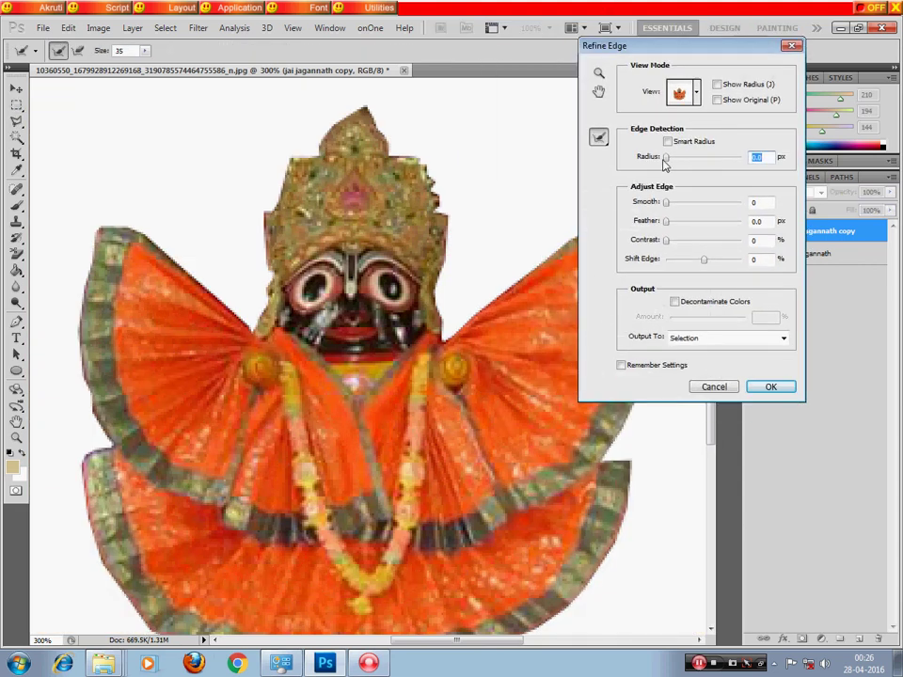
left_click_drag(670, 158, 674, 158)
mouse_move(666, 202)
left_mouse_down()
mouse_move(675, 203)
mouse_move(672, 222)
left_mouse_up()
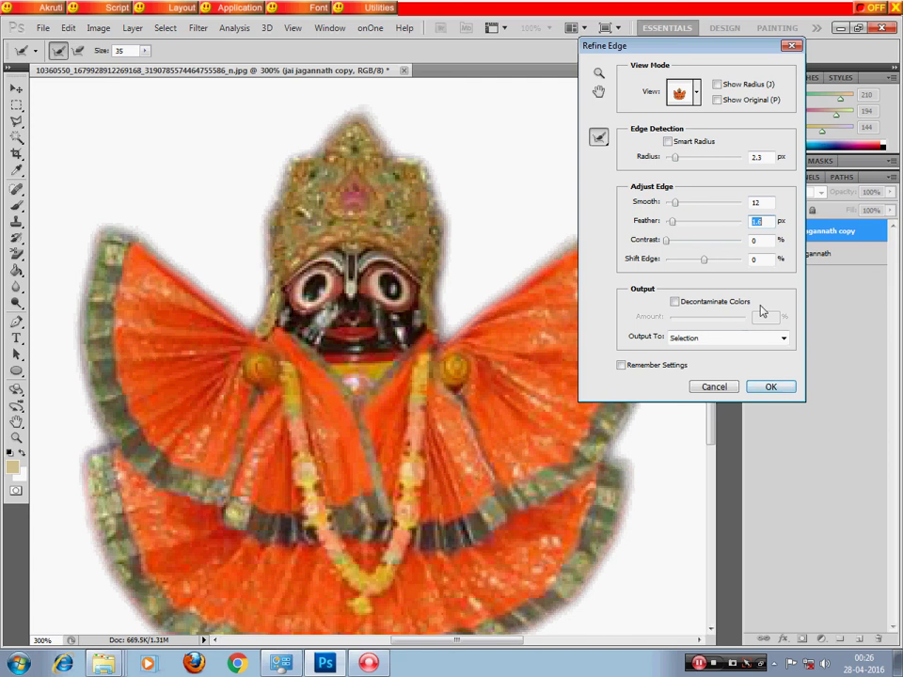
left_click(771, 387)
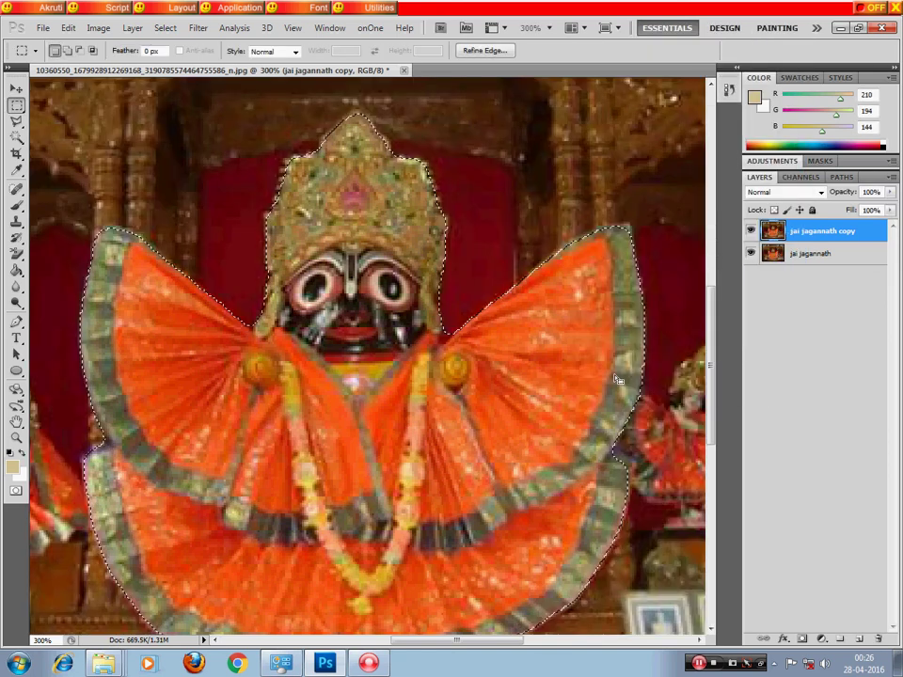
- Zoom out to the whole photo and switch to the Move tool
key("ctrl+minus")
key("ctrl+minus")
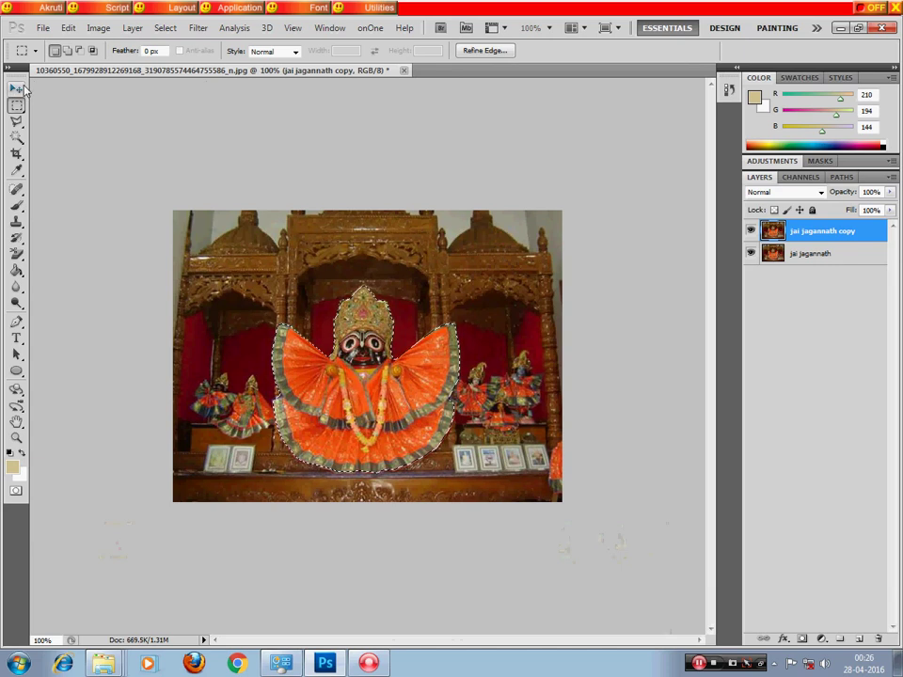
left_click(16, 88)
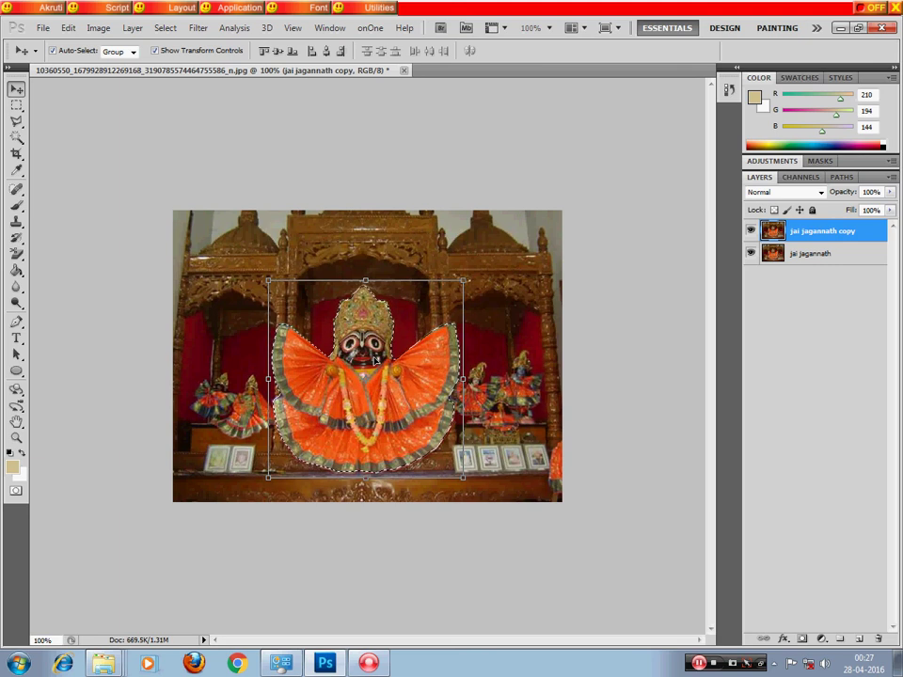
- Copy the selected deity onto a new Layer 1 and nudge it with free transform
key("ctrl+j")
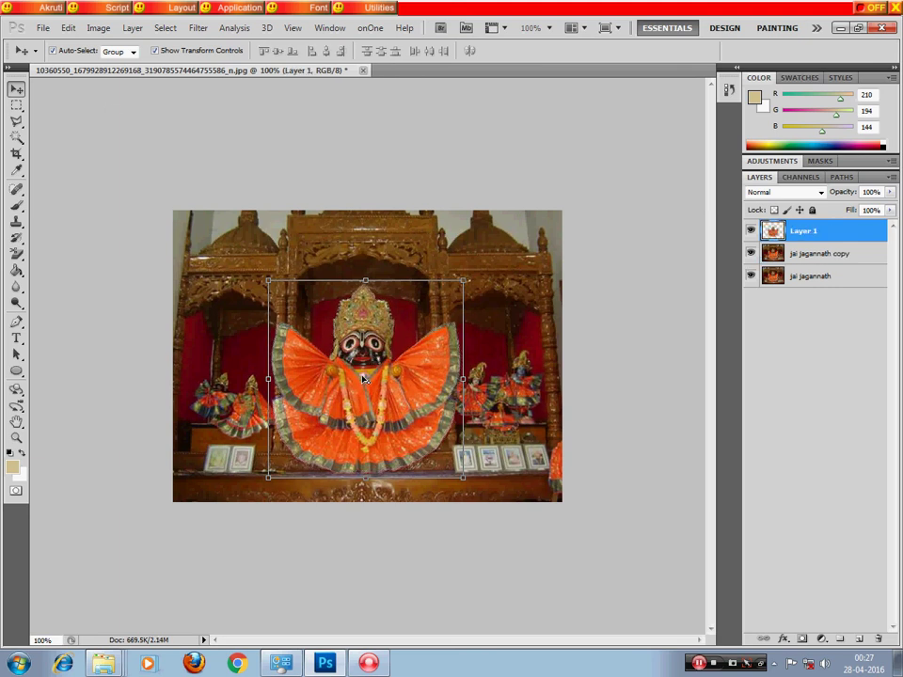
left_click(271, 281)
mouse_move(360, 346)
left_mouse_down()
mouse_move(411, 324)
mouse_move(427, 361)
mouse_move(363, 346)
left_mouse_up()
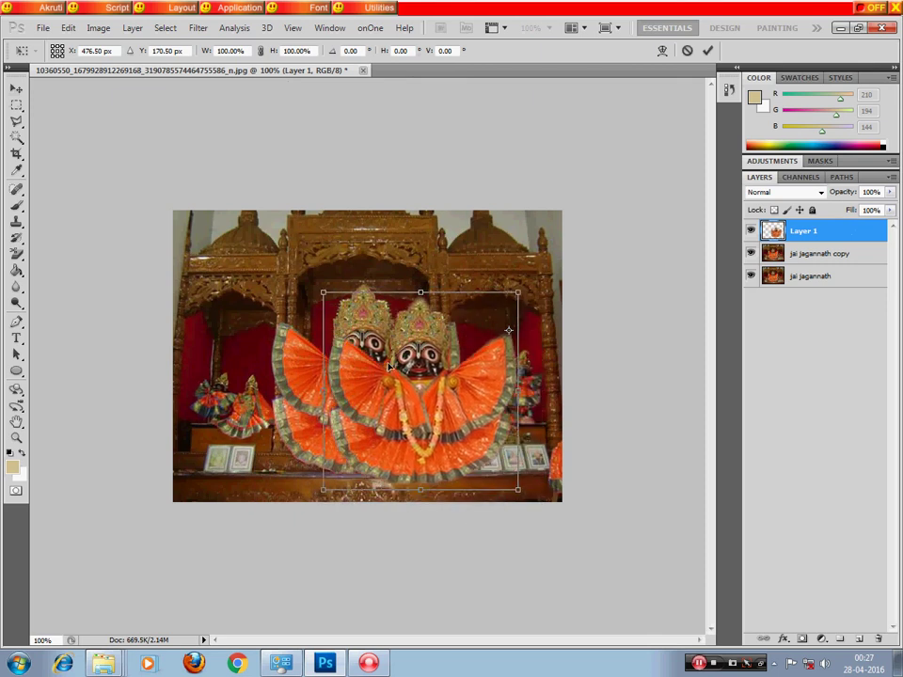
- Float the temple photo in its own window and apply the pending transformation
left_click_drag(161, 75, 143, 74)
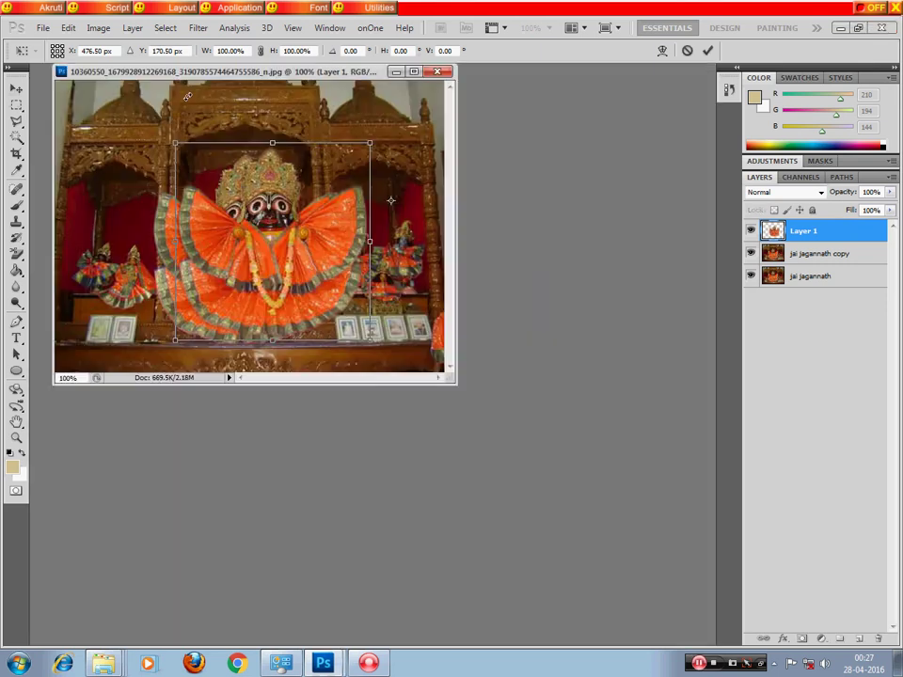
left_click(43, 28)
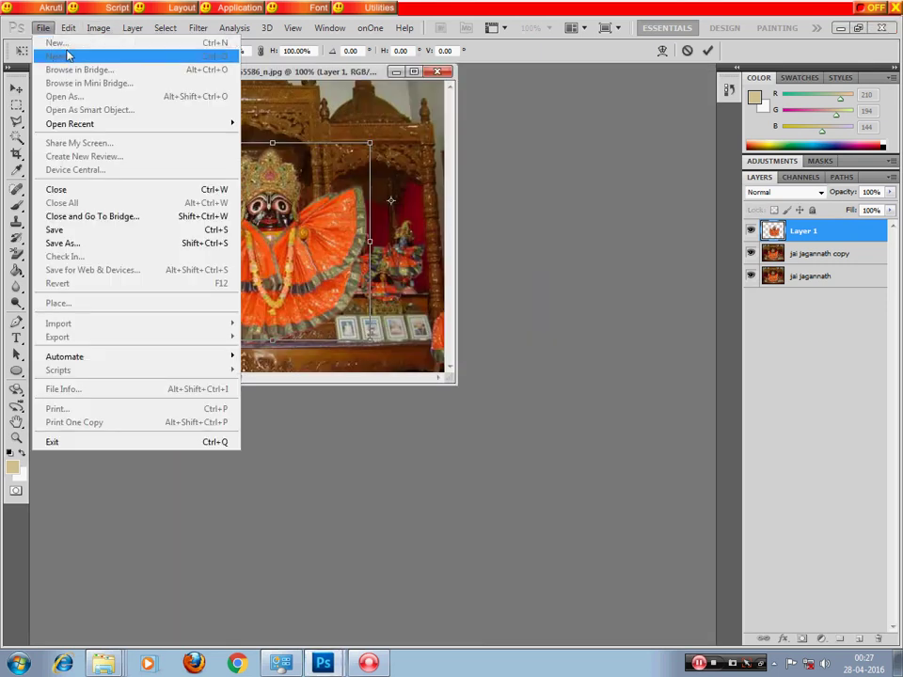
left_click(420, 413)
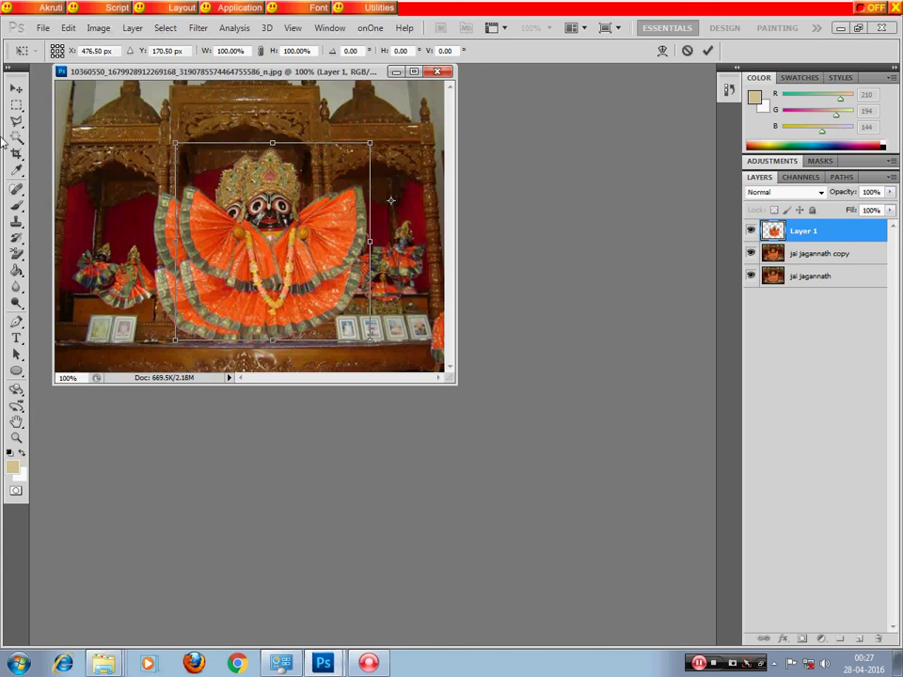
left_click(16, 88)
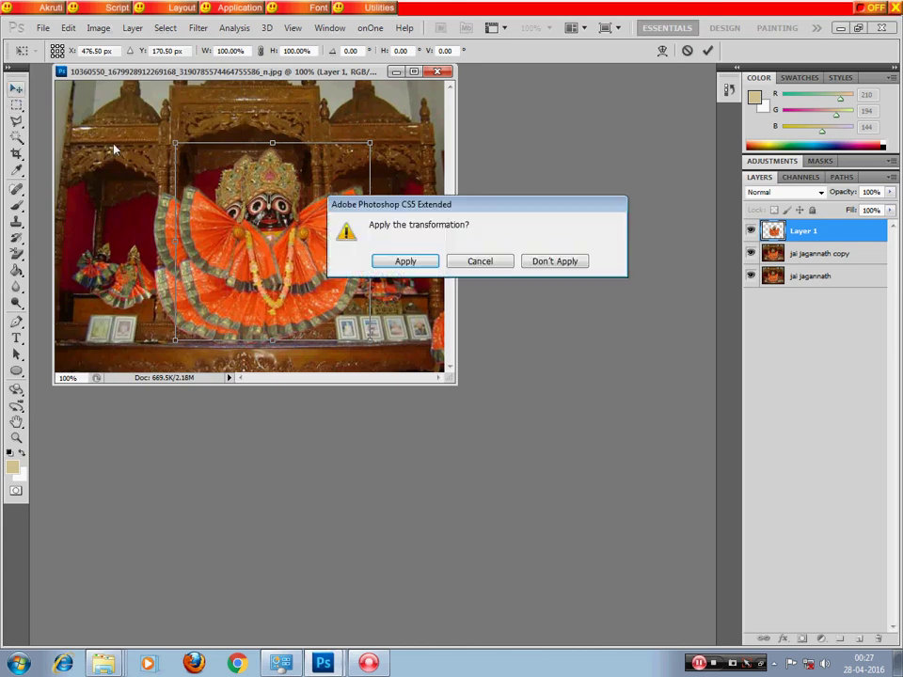
left_click(402, 262)
left_click(68, 175)
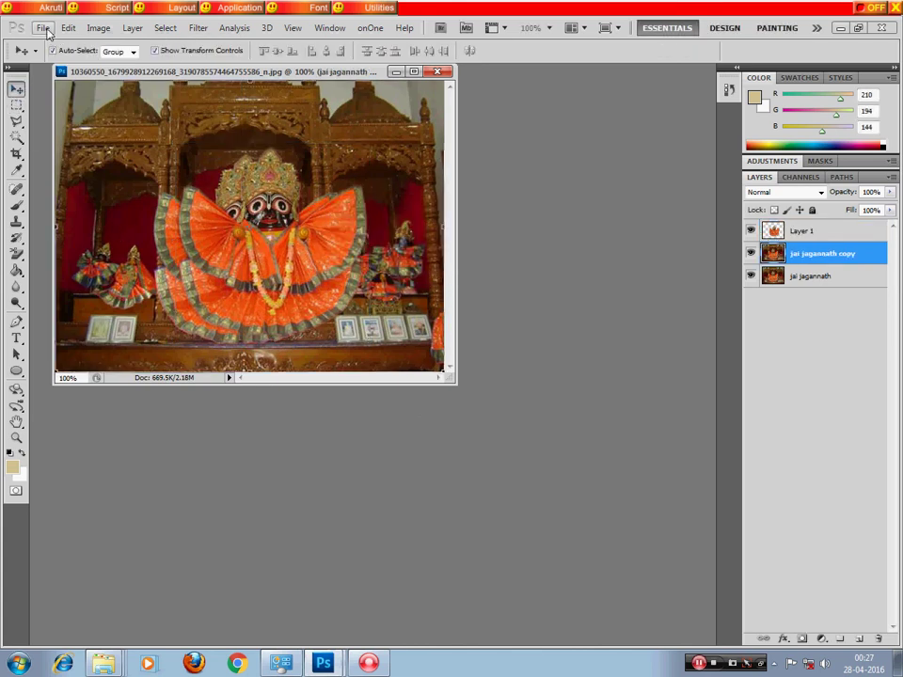
left_click(43, 27)
- Open the gradient image 1.jpg and float it in its own window
left_click(44, 53)
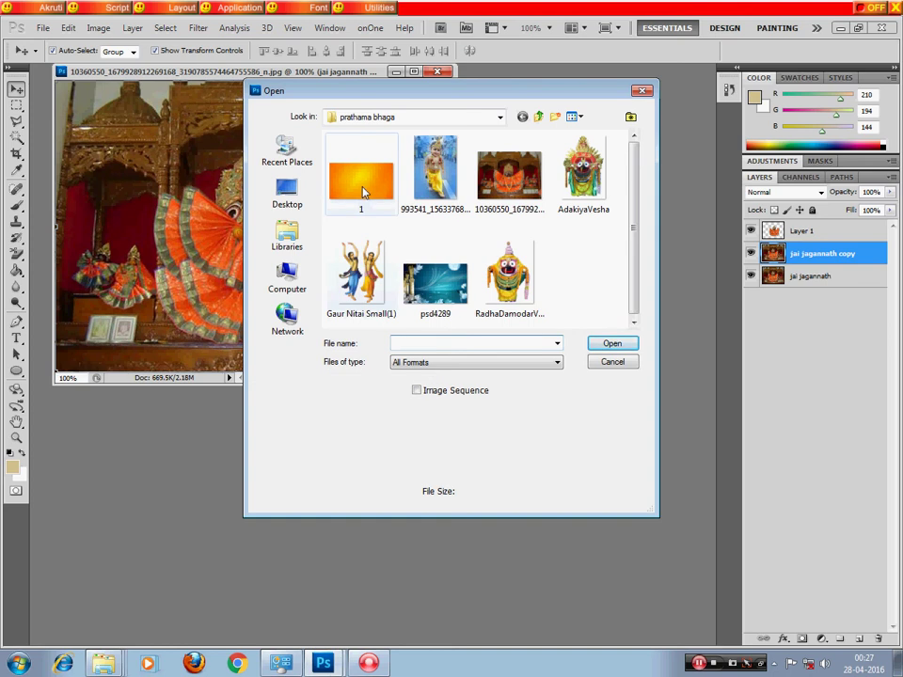
left_click(364, 192)
left_click(618, 345)
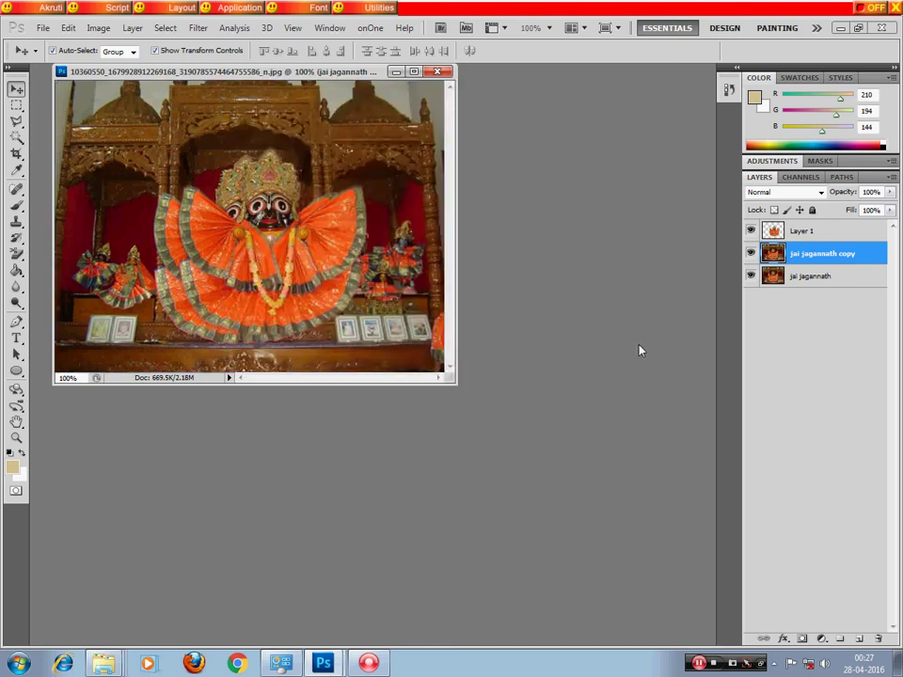
left_click_drag(327, 91, 388, 240)
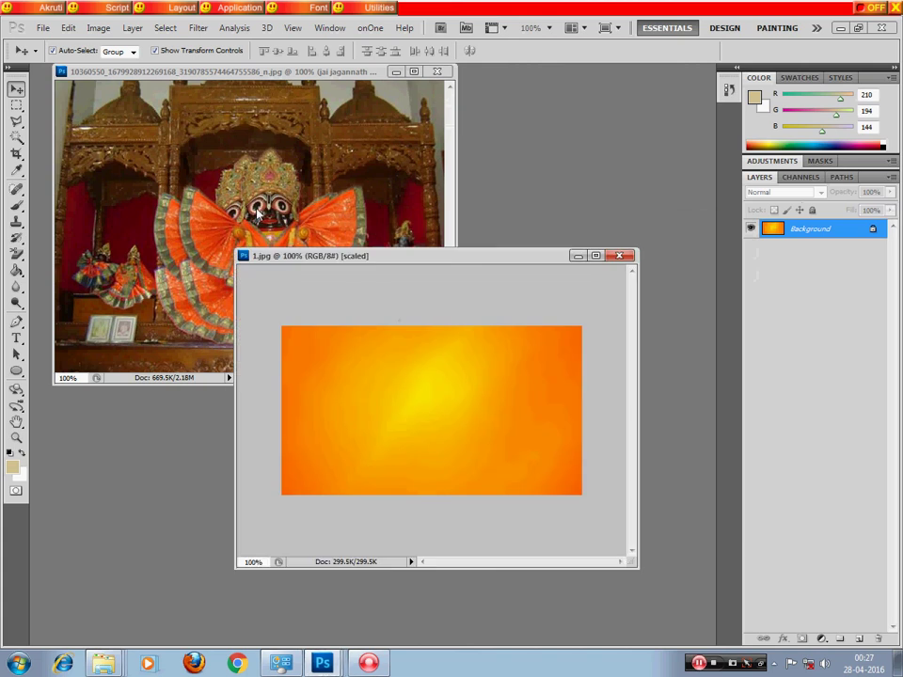
- Convert the gradient's locked background into Layer 0
left_click(218, 214)
left_click(505, 378)
double_click(794, 230)
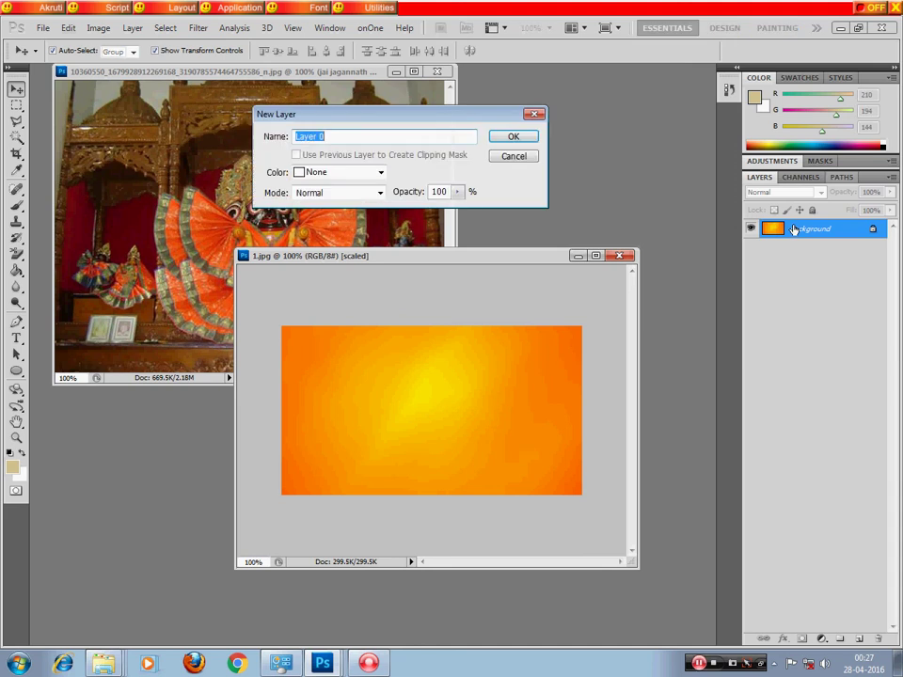
left_click(511, 138)
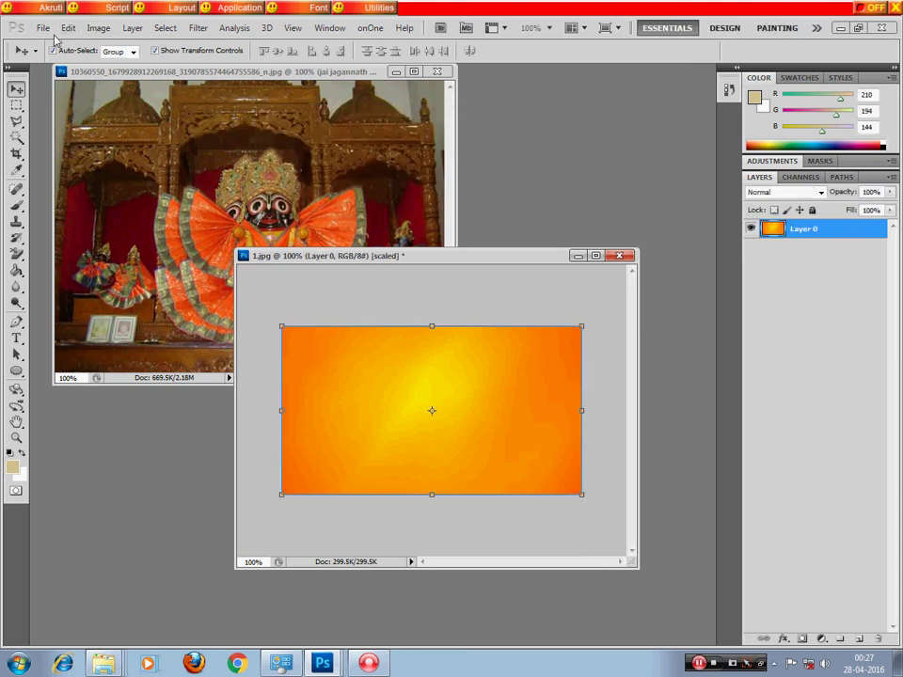
- Resize 1.jpg to 900 px wide (900 × 507) and zoom out to see it
left_click(98, 28)
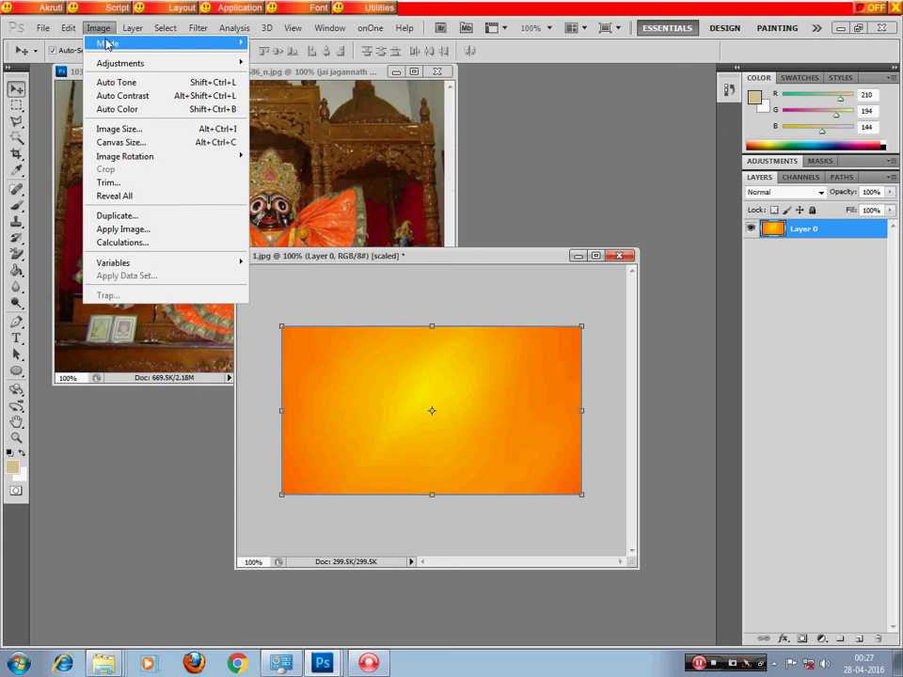
left_click(145, 129)
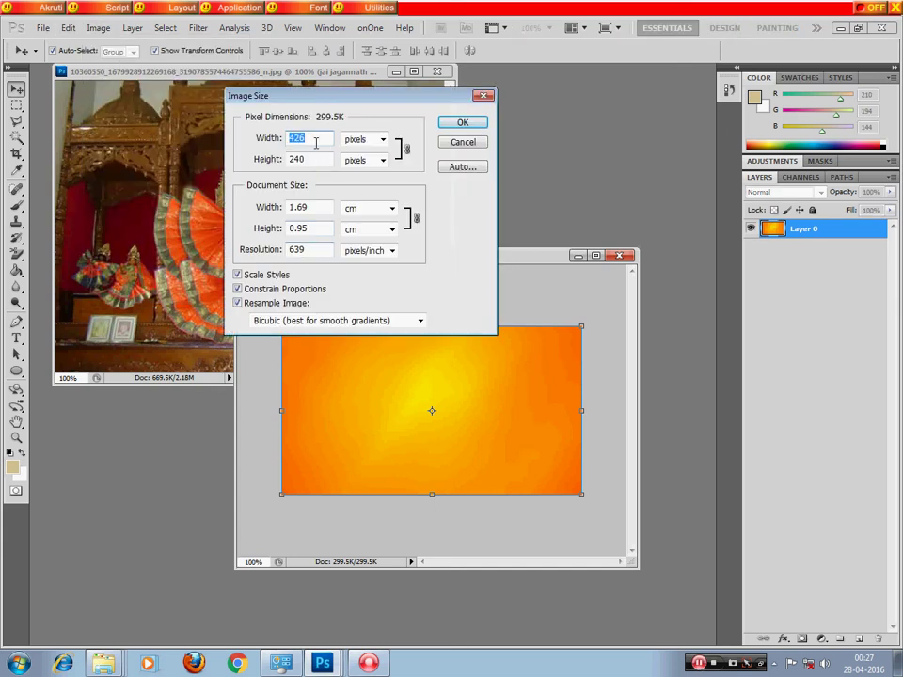
type("900")
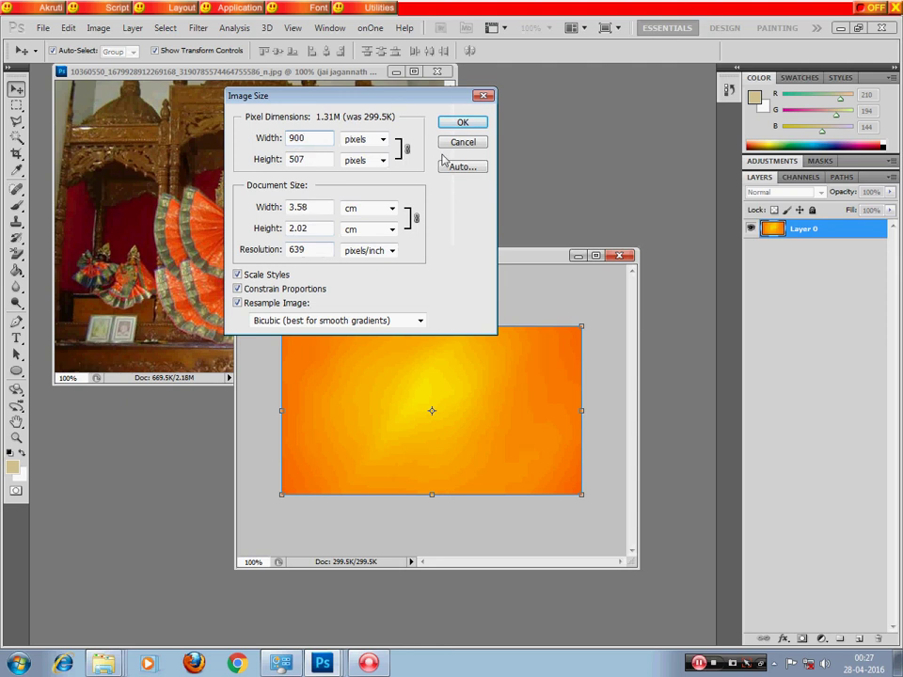
left_click(462, 123)
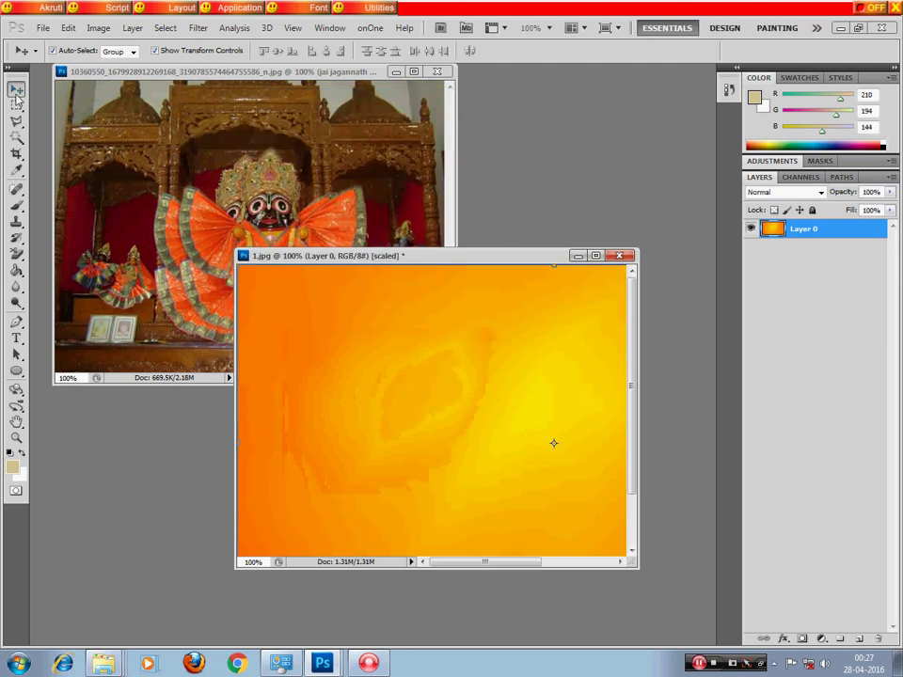
key("ctrl+minus")
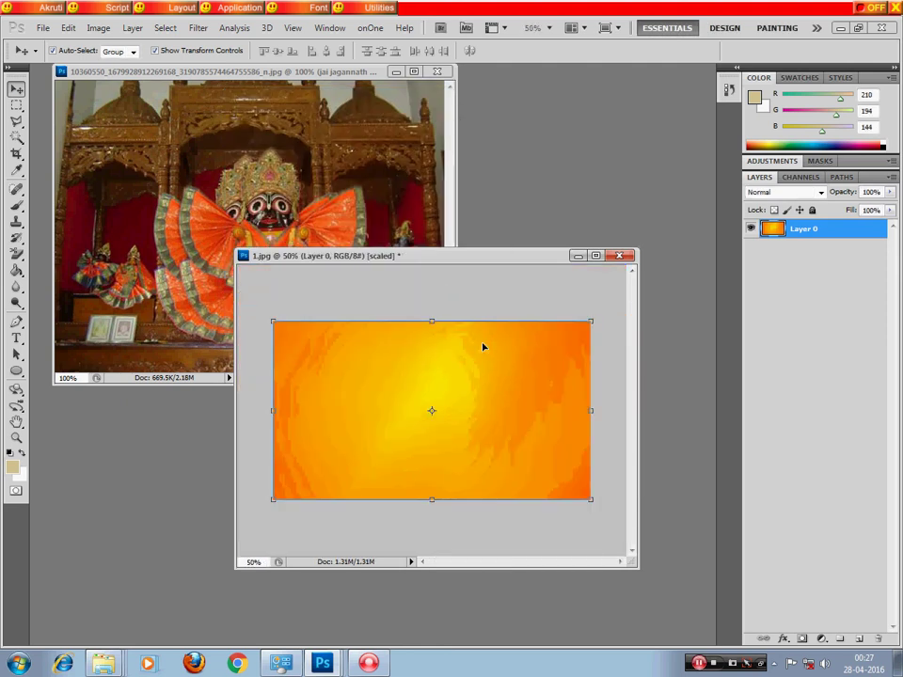
- Arrange the gradient and temple windows and nudge the jagannath copy layer left and down
left_click_drag(495, 260, 557, 250)
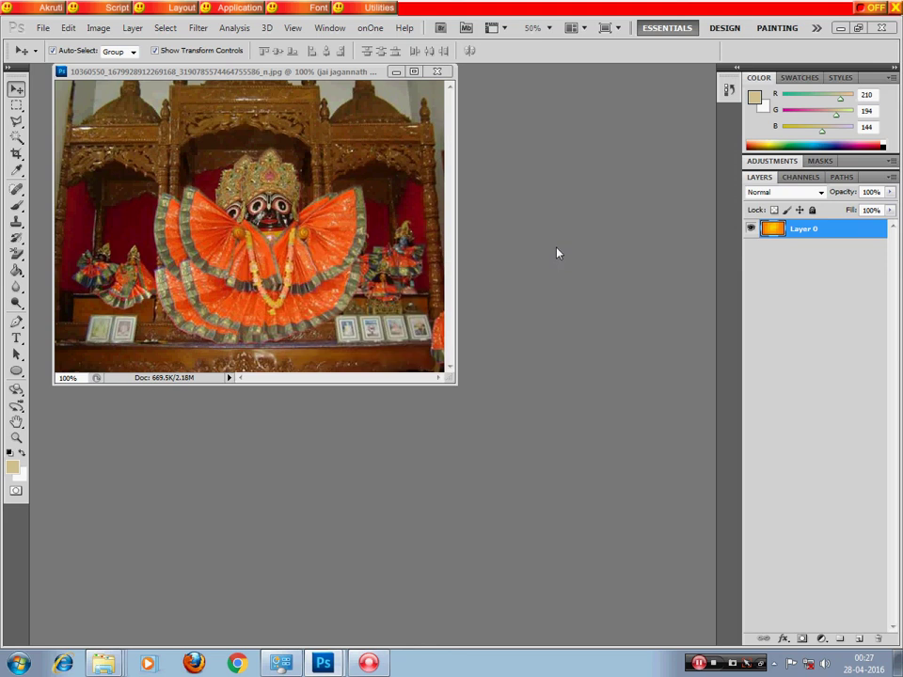
left_click(172, 236)
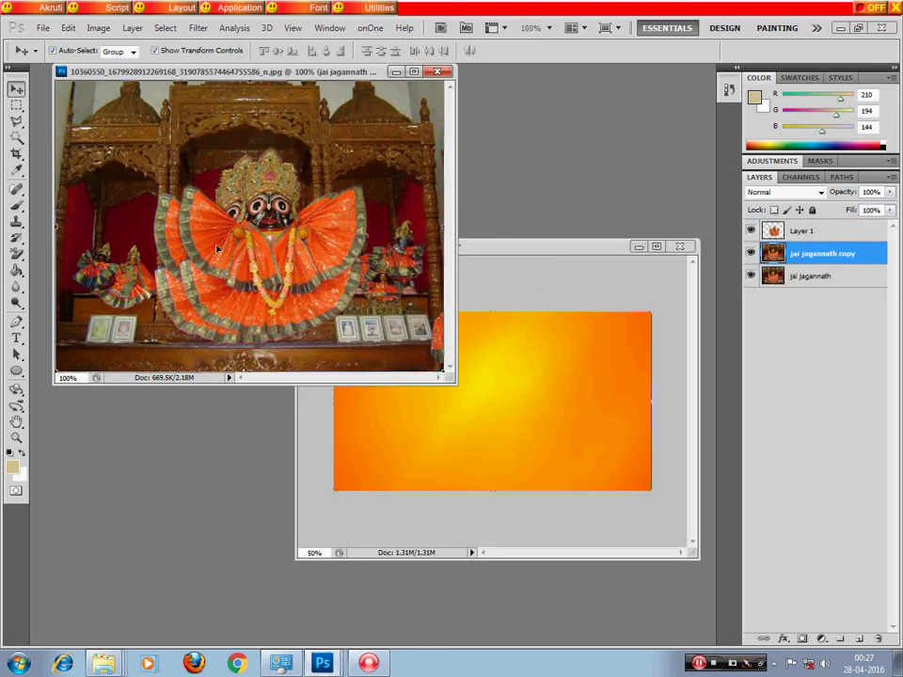
key("ctrl+t")
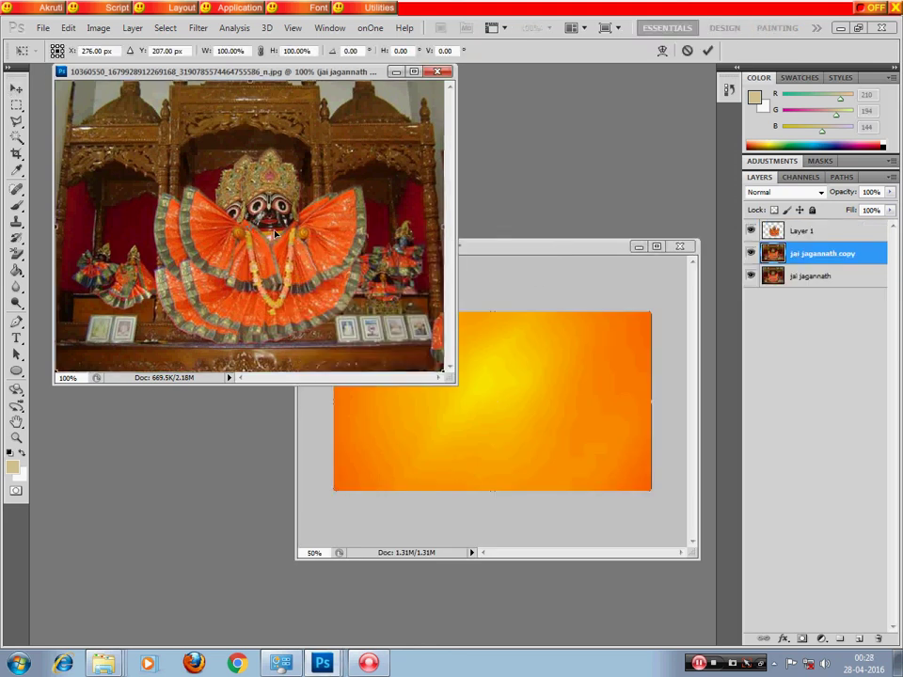
left_click_drag(274, 233, 263, 254)
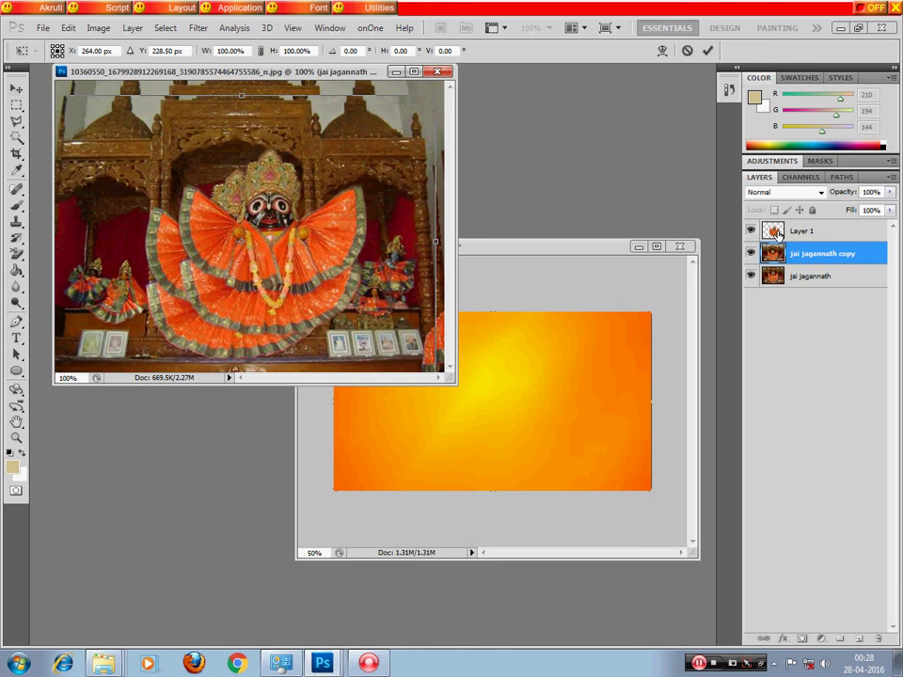
left_click(16, 88)
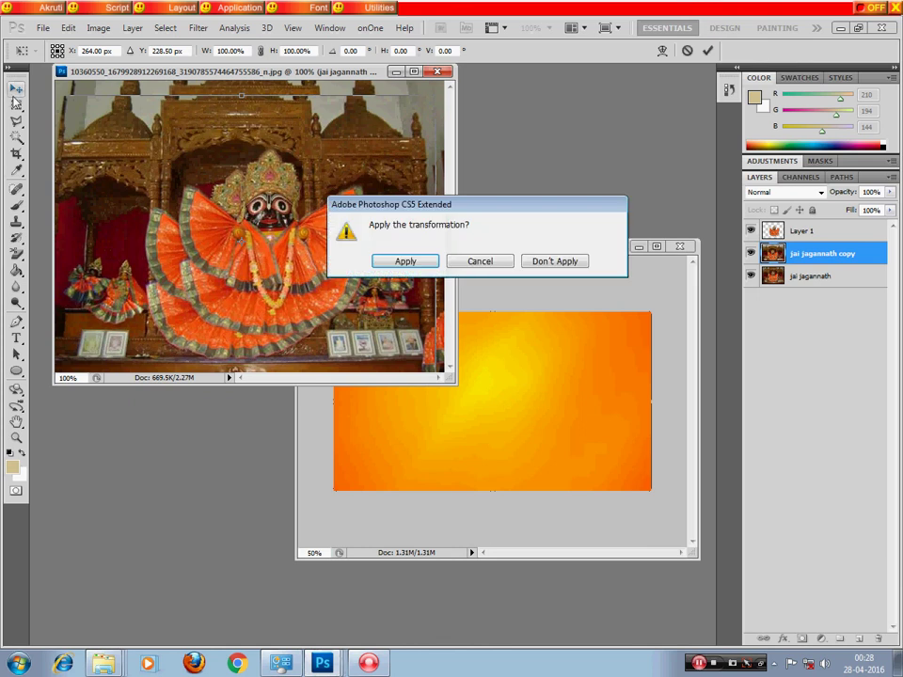
left_click(428, 265)
- Drag the deity cut-out (Layer 1) onto the gradient image and scale it to about 138%
left_click(788, 232)
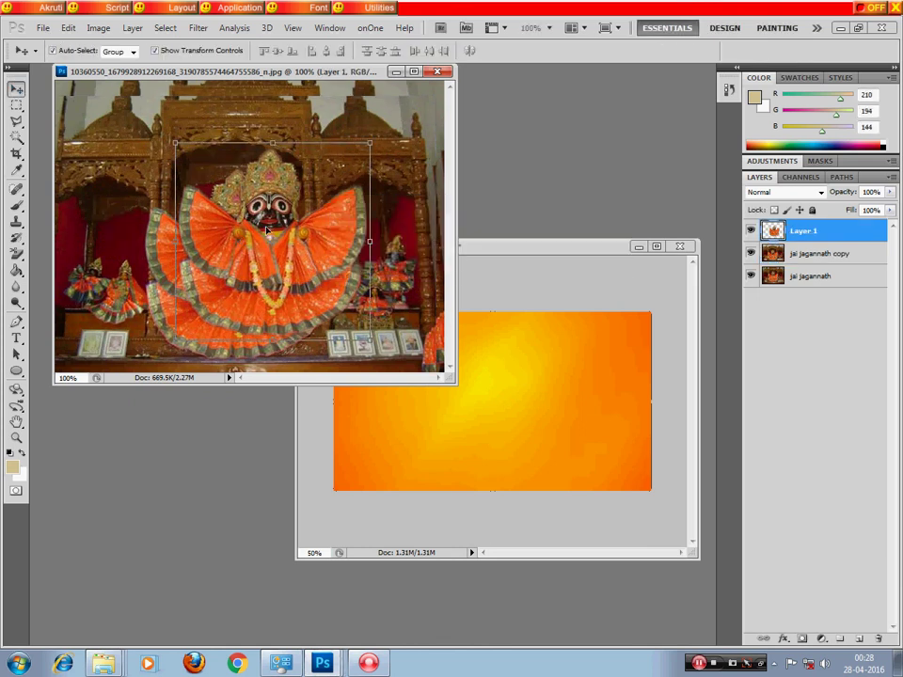
mouse_move(273, 220)
left_mouse_down()
mouse_move(496, 401)
mouse_move(495, 384)
left_mouse_up()
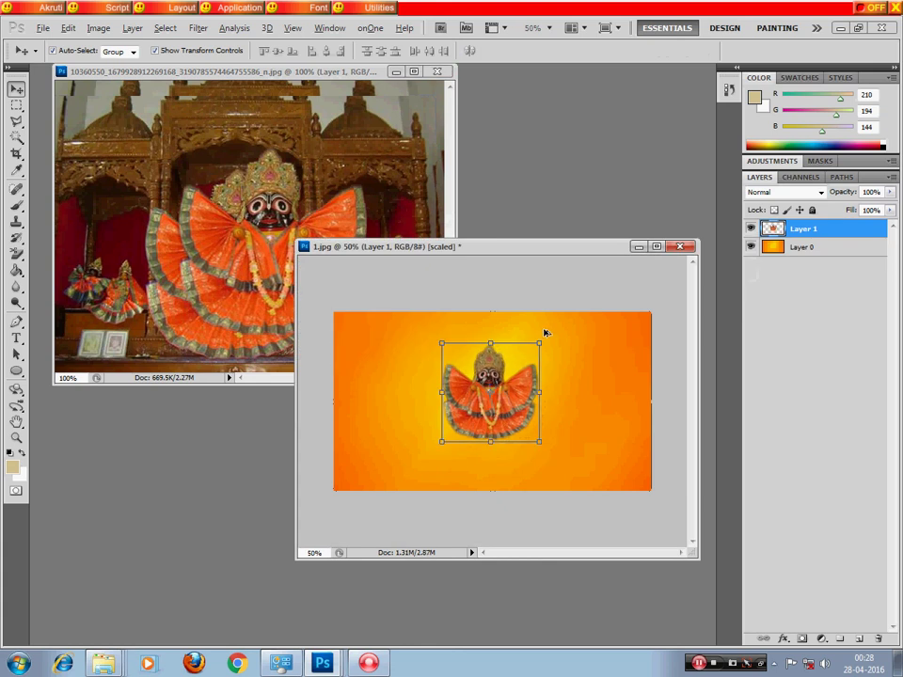
left_click_drag(538, 343, 562, 326)
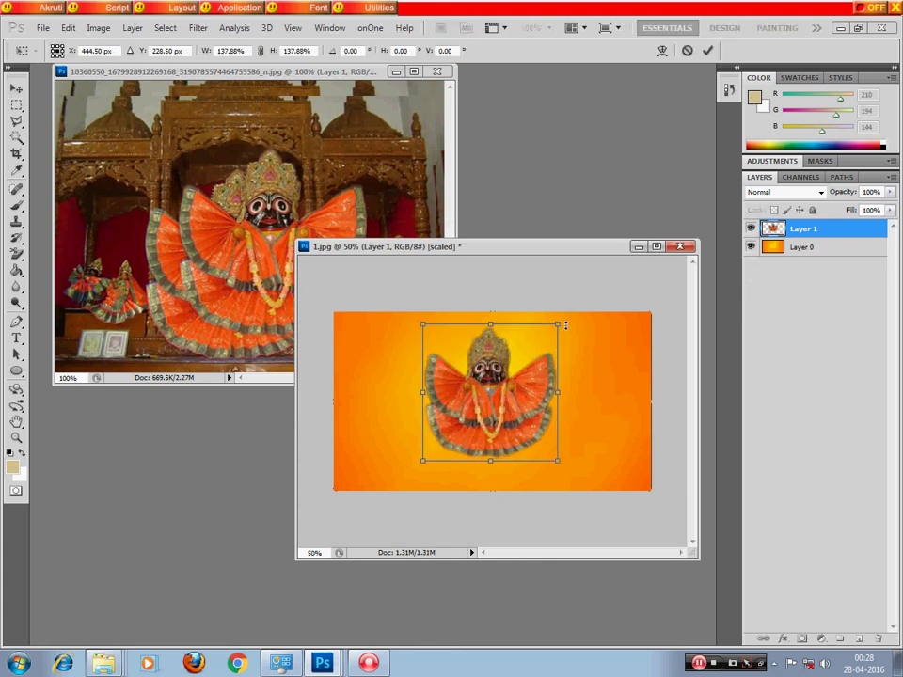
key("Return")
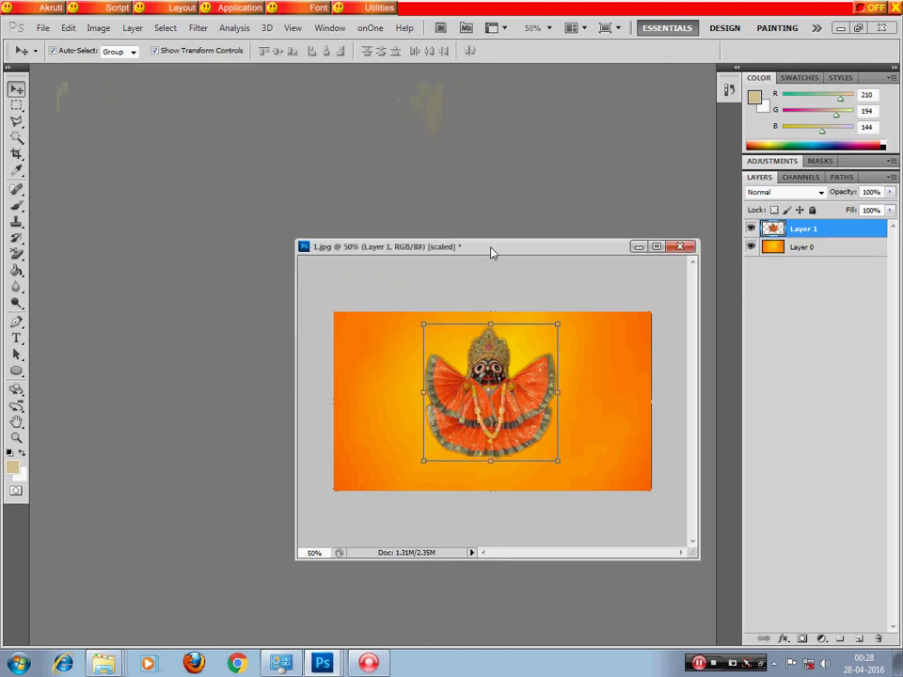
- Dock 1.jpg as a tab, zoom to 100%, and shift the deity figure slightly up and right
left_click_drag(431, 158, 409, 75)
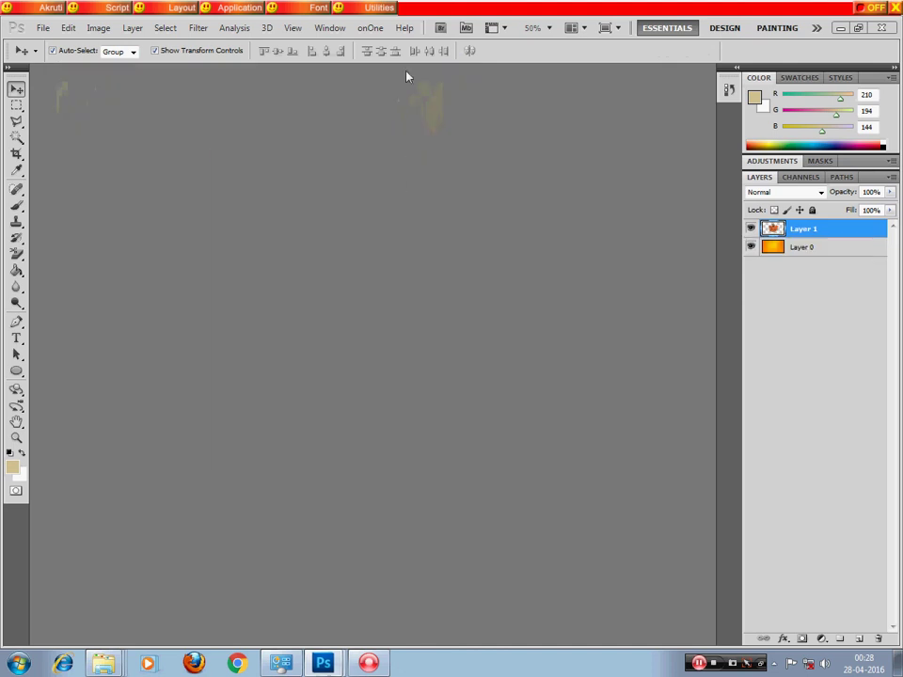
key("ctrl+plus")
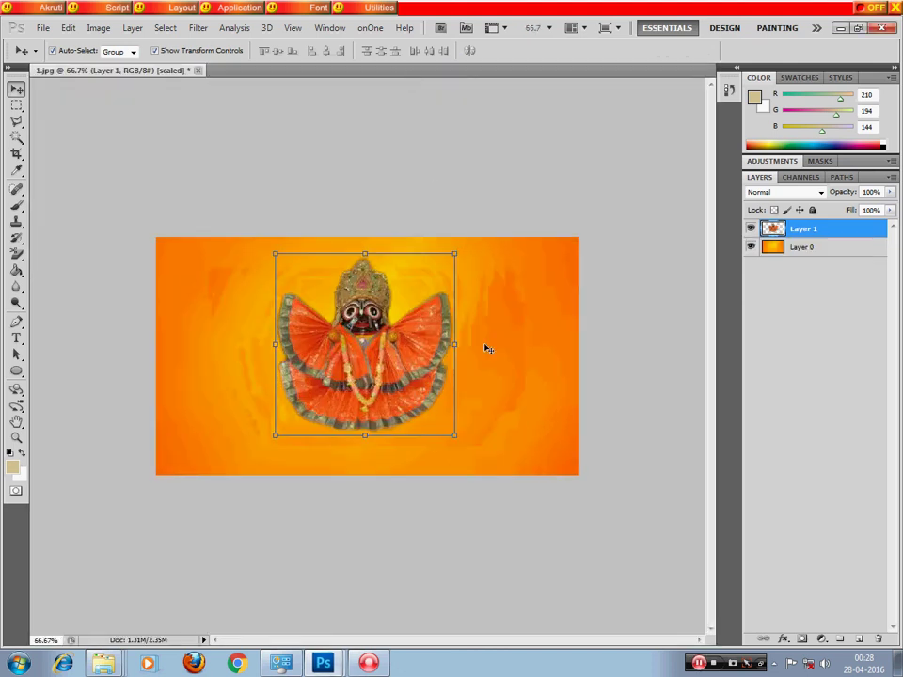
key("ctrl+plus")
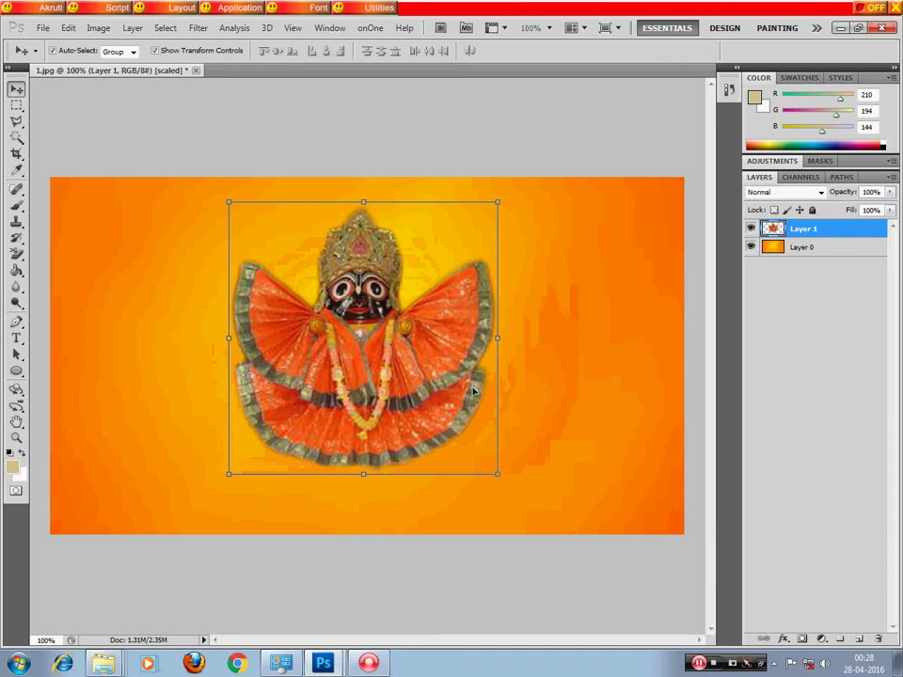
left_click(583, 414)
left_click(488, 349)
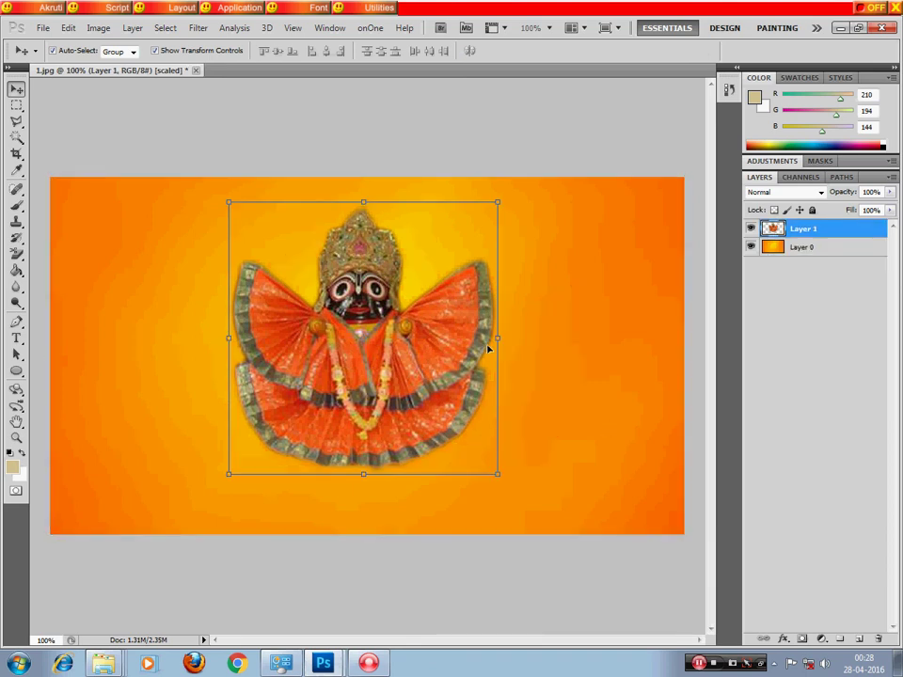
left_click_drag(386, 364, 381, 354)
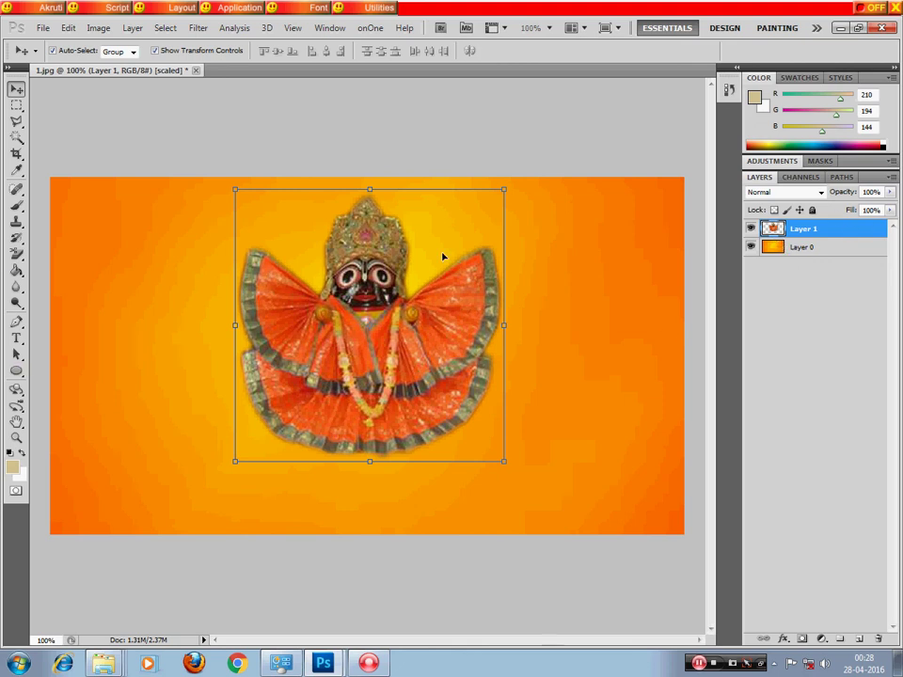
- Set Layer 1 to 94% opacity and 98% fill, with the Blur tool ready for edge softening
left_click(890, 193)
left_click_drag(890, 209, 886, 208)
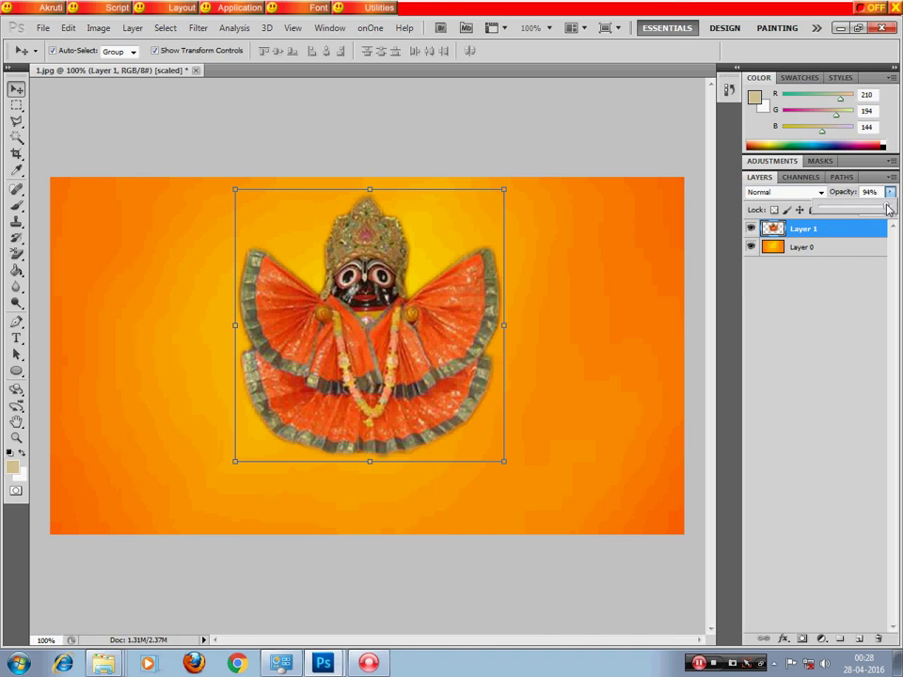
left_click(400, 364)
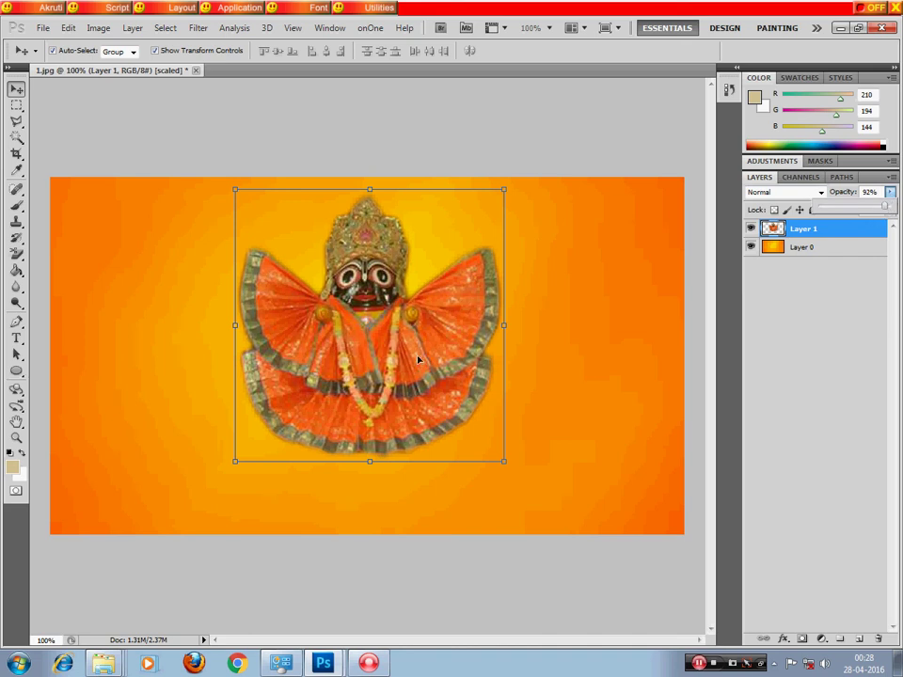
left_click(890, 211)
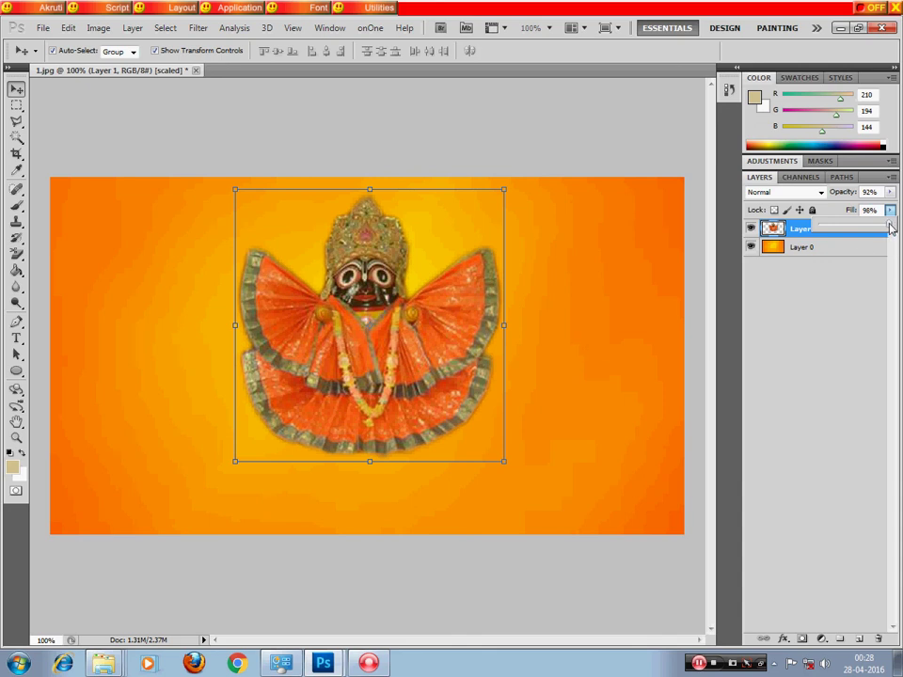
left_click(890, 192)
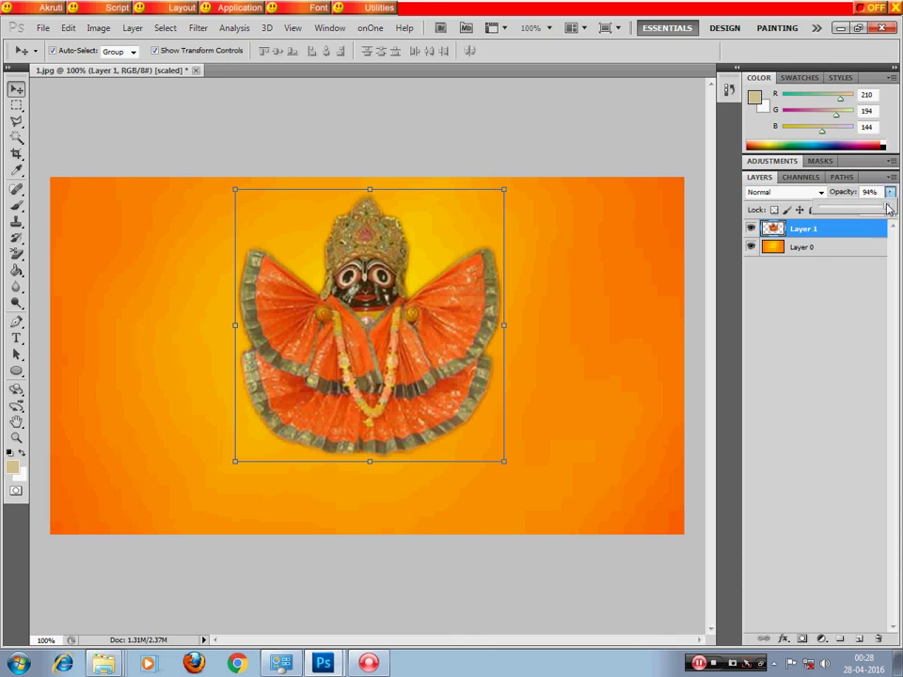
left_click(533, 374)
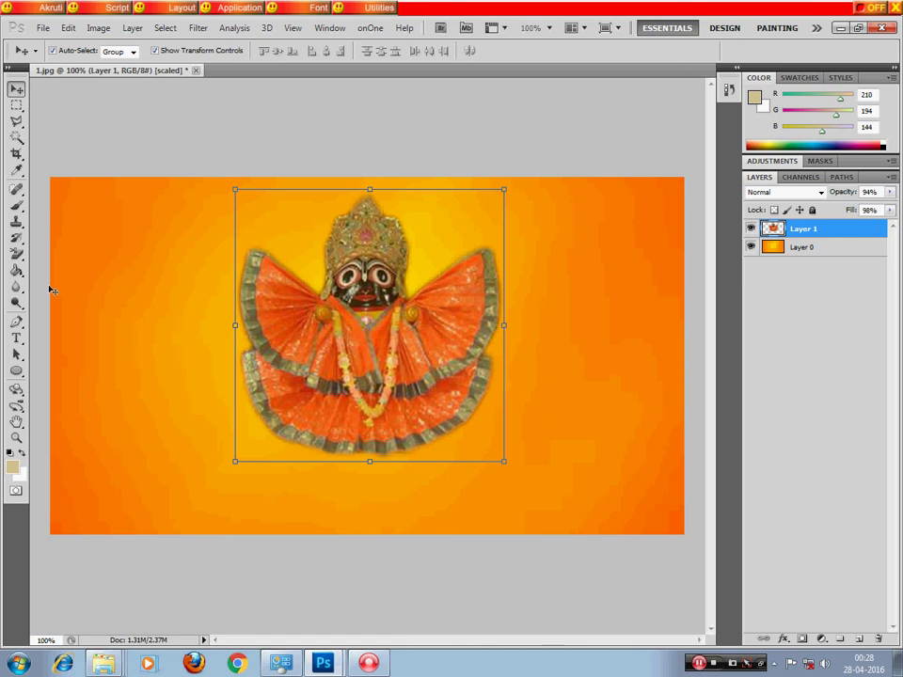
left_click(16, 287)
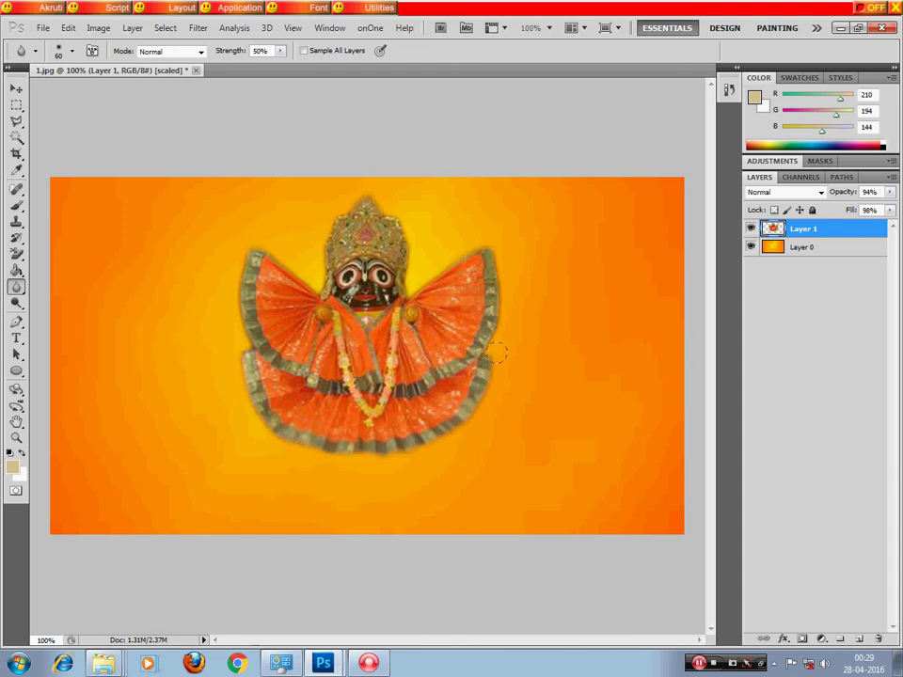
- Reposition the softened deity figure near the canvas centre with the Move tool
left_click(16, 88)
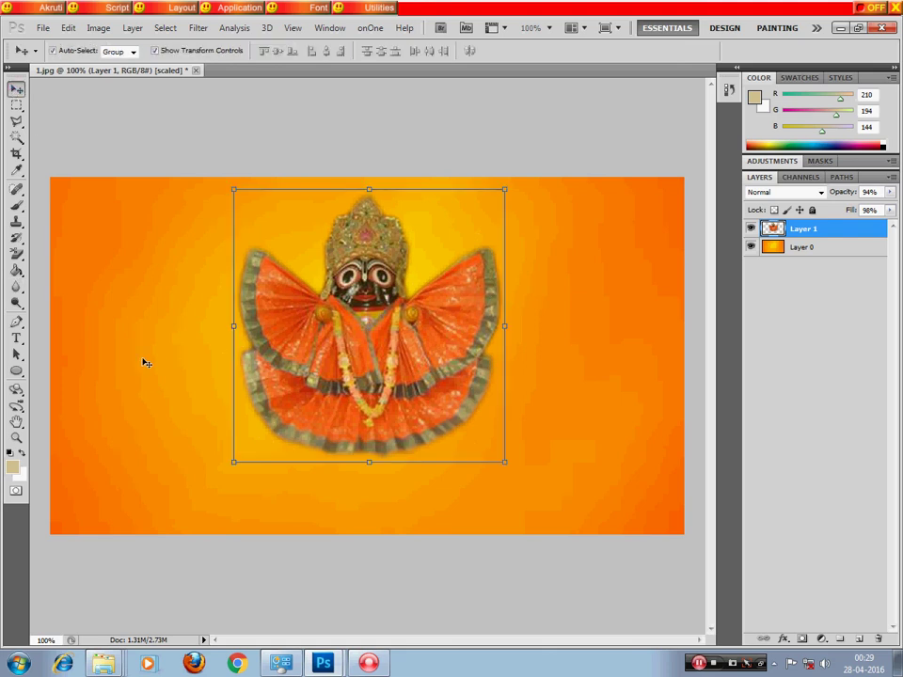
left_click(160, 415)
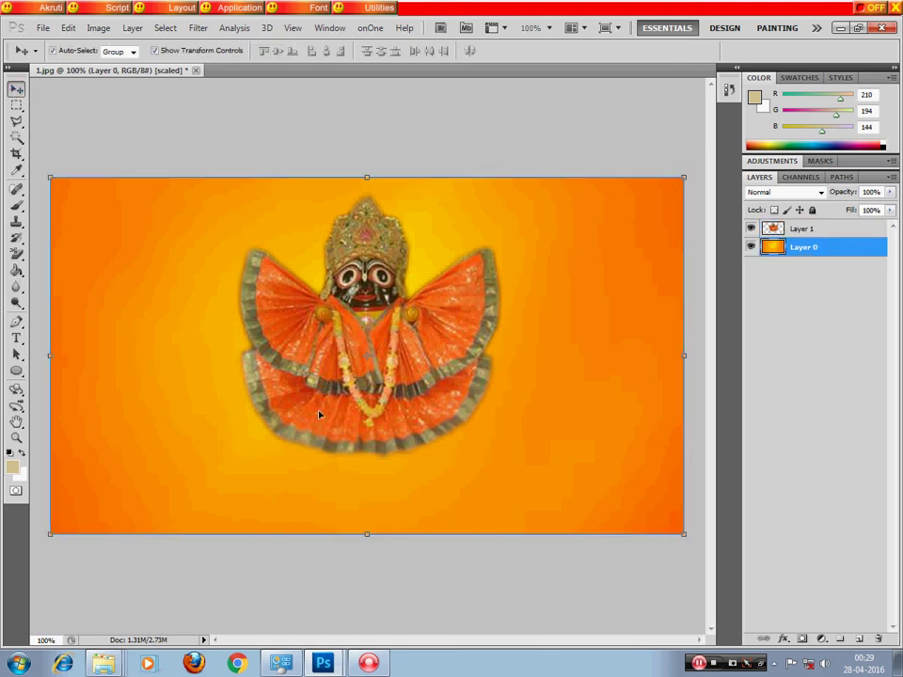
left_click(348, 385)
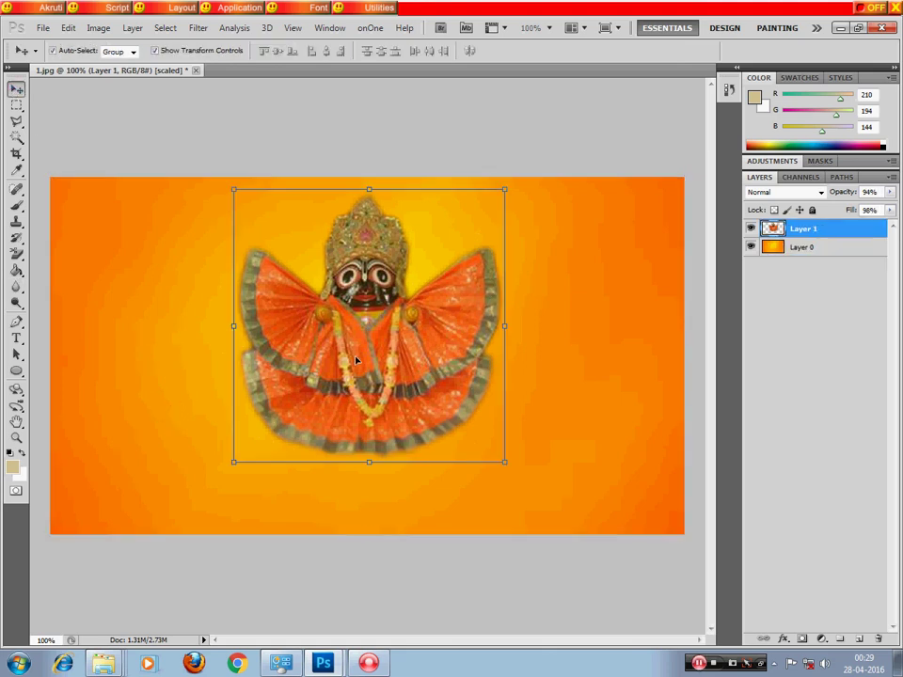
left_click_drag(355, 360, 358, 357)
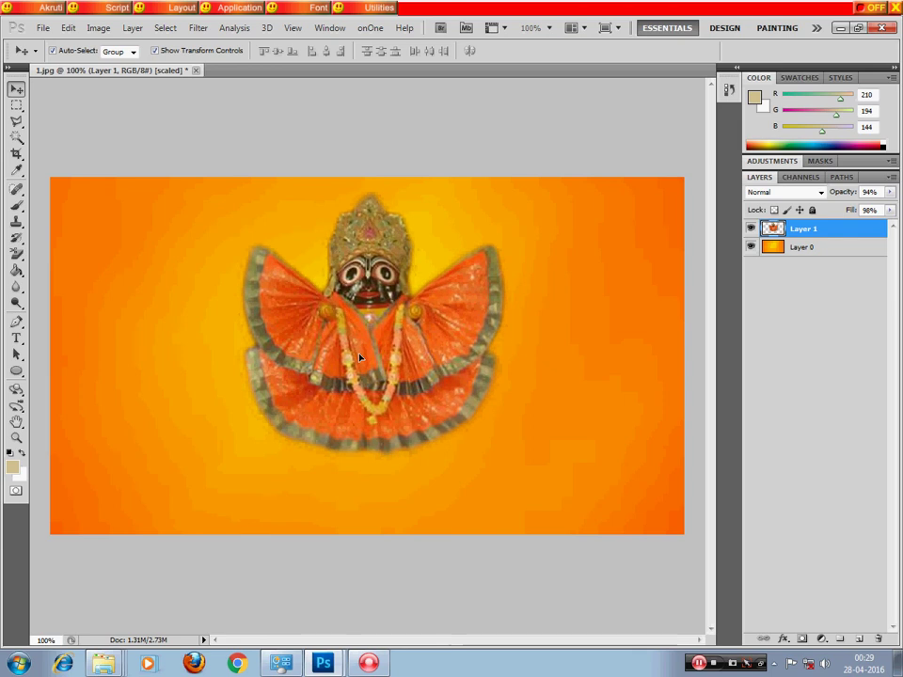
left_click_drag(358, 358, 348, 356)
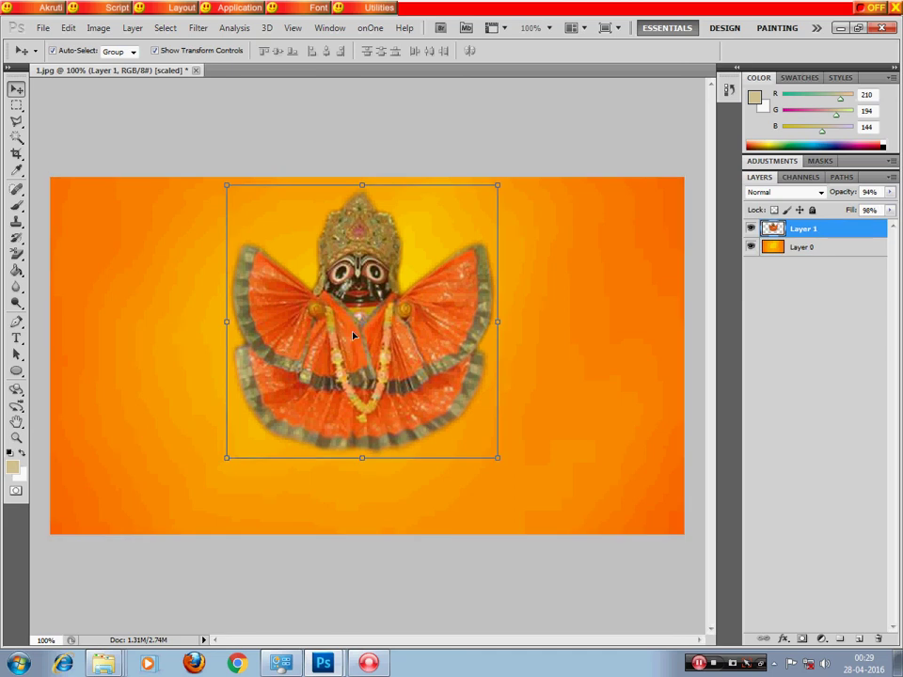
mouse_move(383, 352)
left_mouse_down()
mouse_move(395, 357)
mouse_move(357, 329)
left_mouse_up()
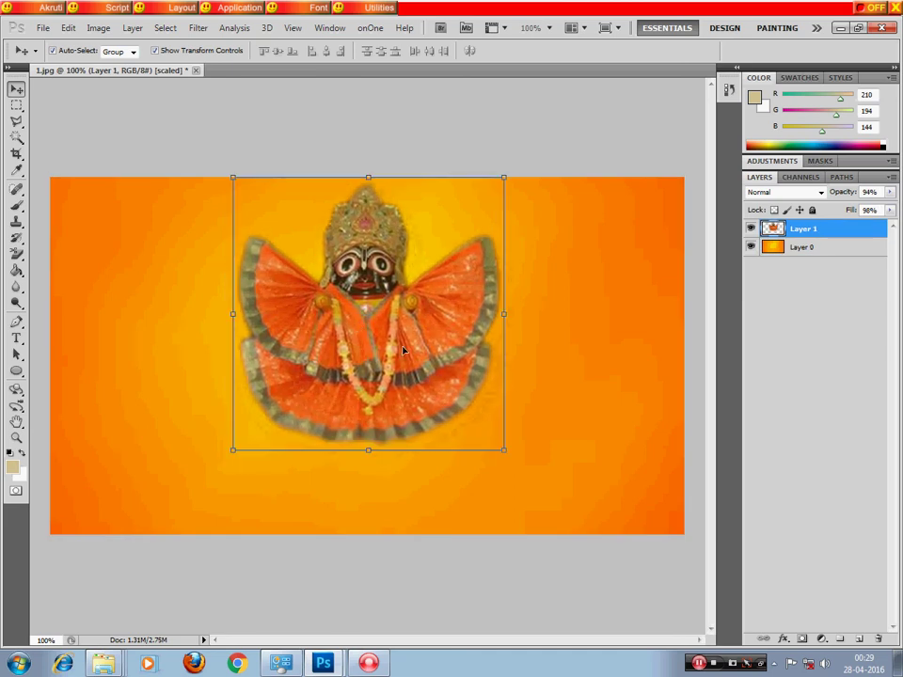
left_click(529, 379)
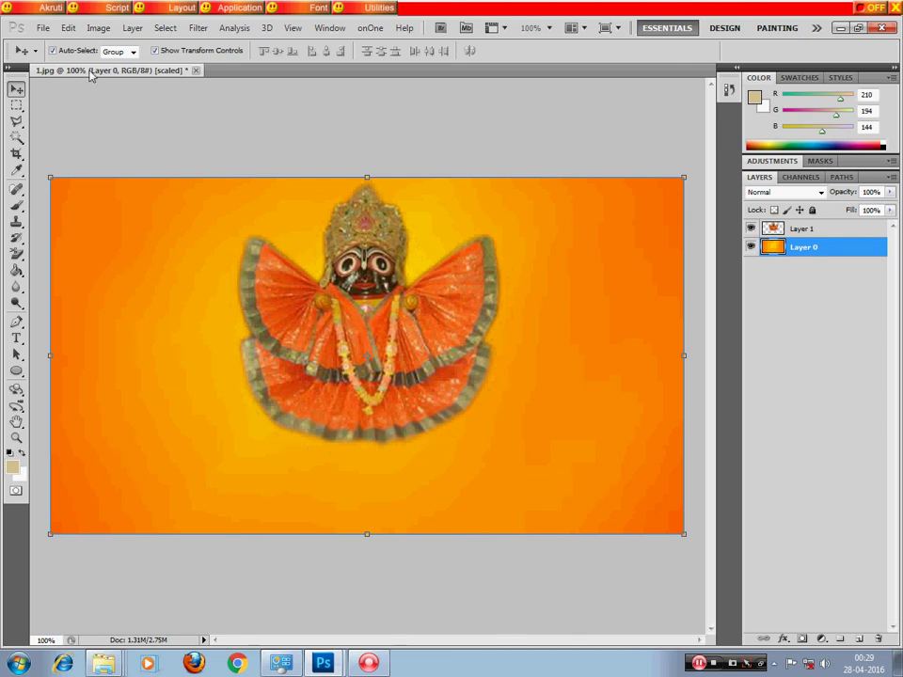
- Switch the Akruti input ON and select the Horizontal Type tool
left_click(874, 8)
left_click(16, 338)
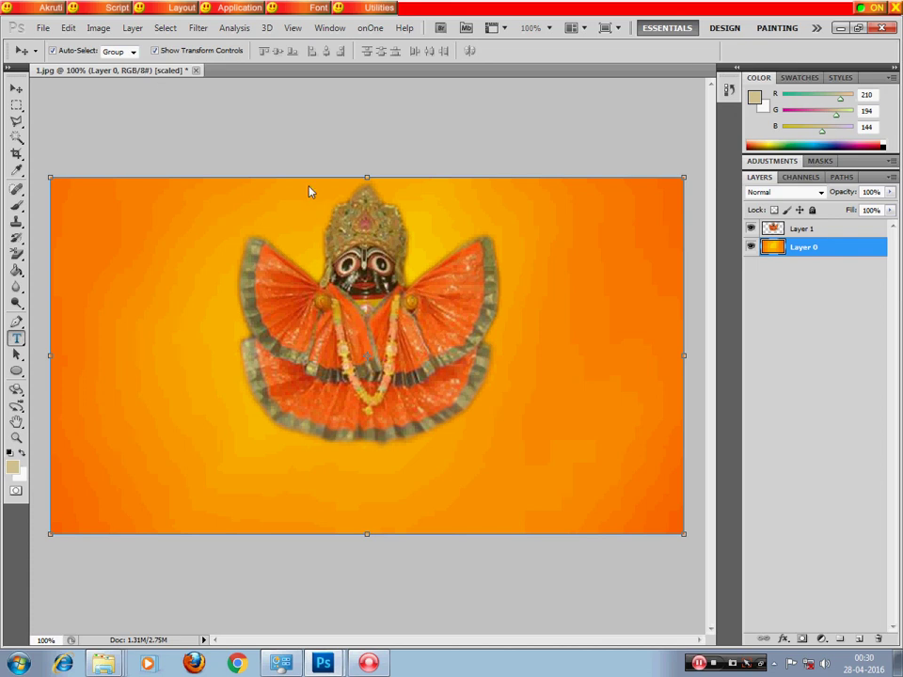
- Add a 14 pt Odia 'Jay Jagannath' text layer, typed as 'pakiramnath' in Akruti
left_click(160, 404)
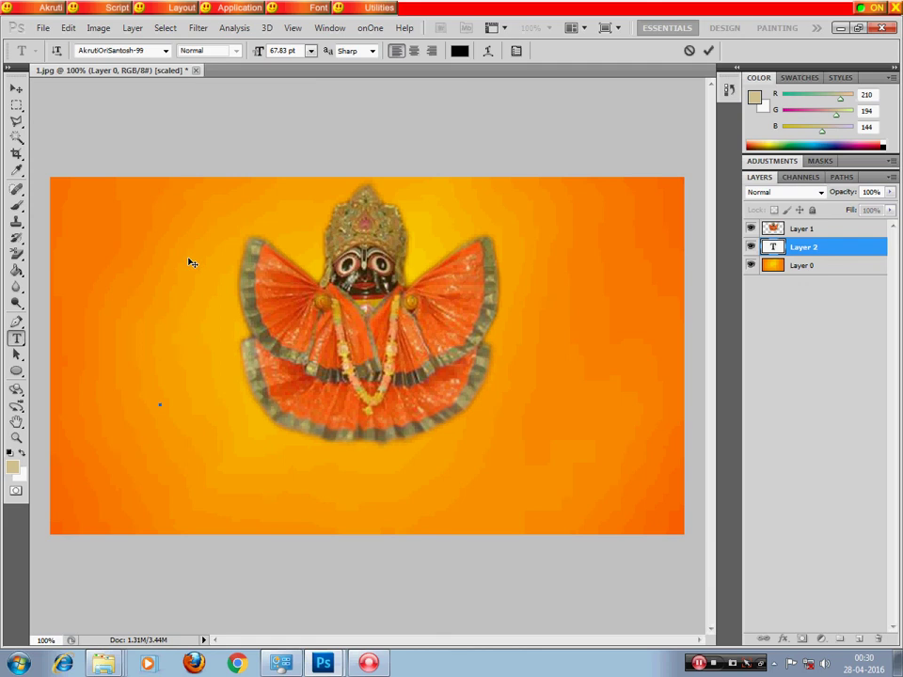
left_click(310, 50)
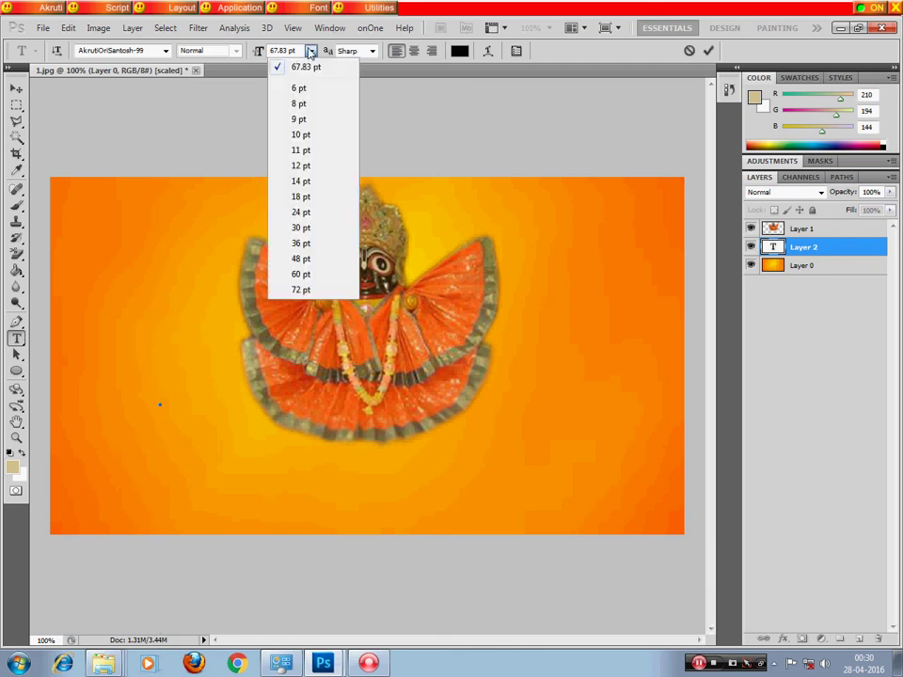
left_click(301, 228)
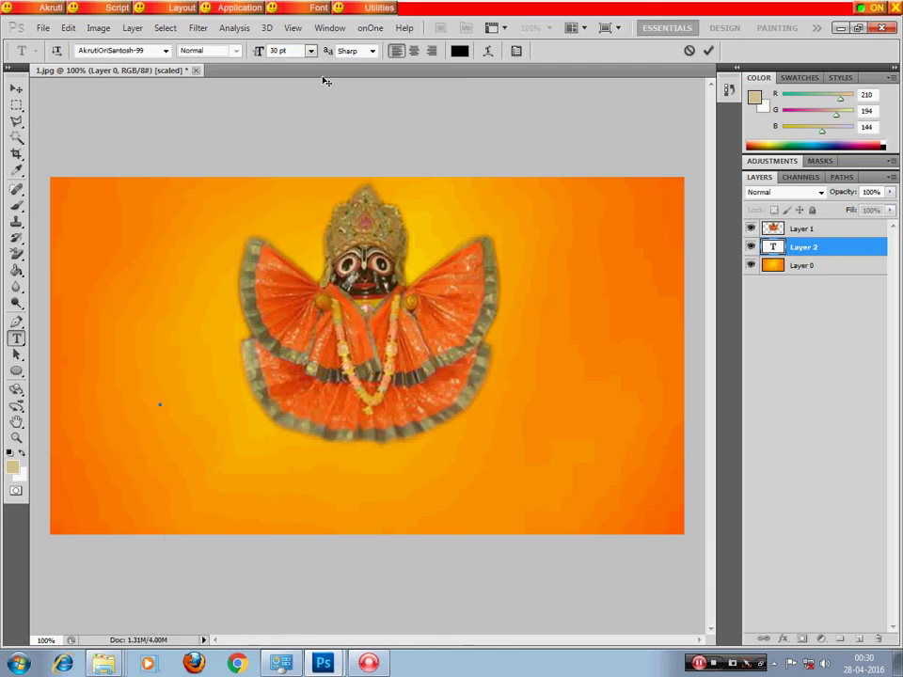
left_click(311, 51)
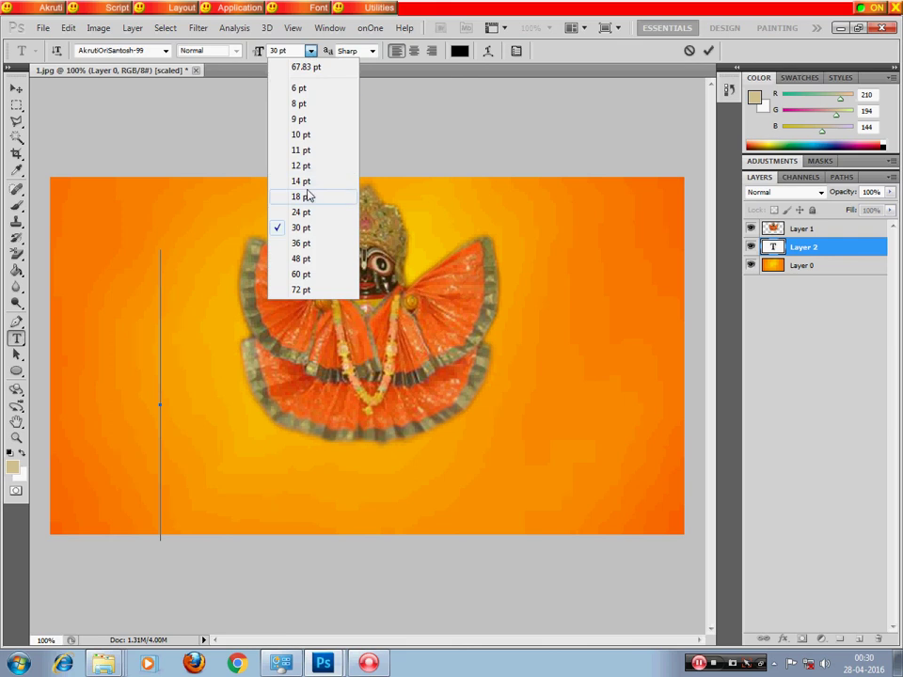
left_click(301, 181)
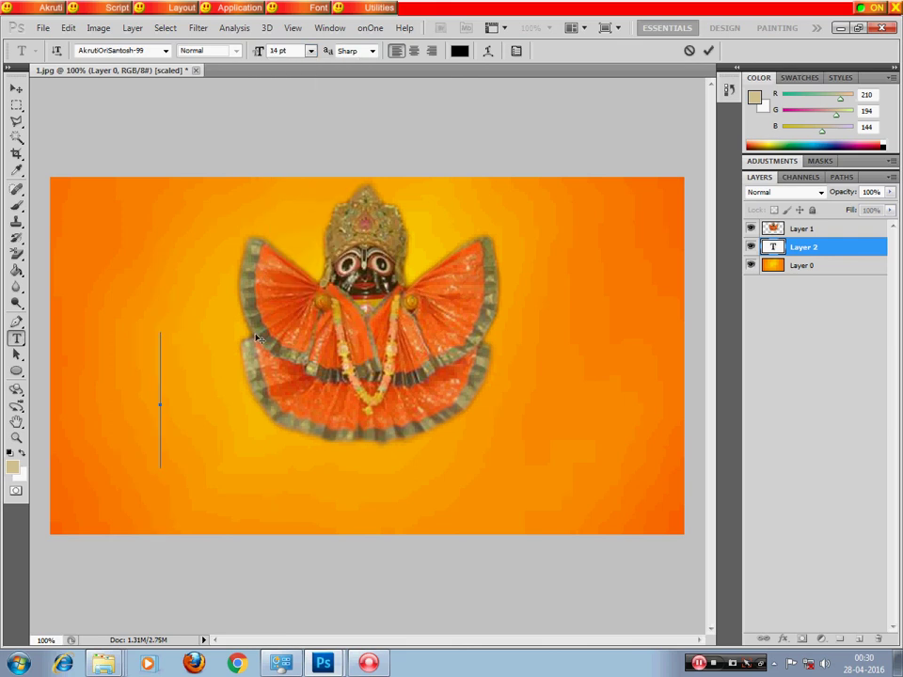
type("pa")
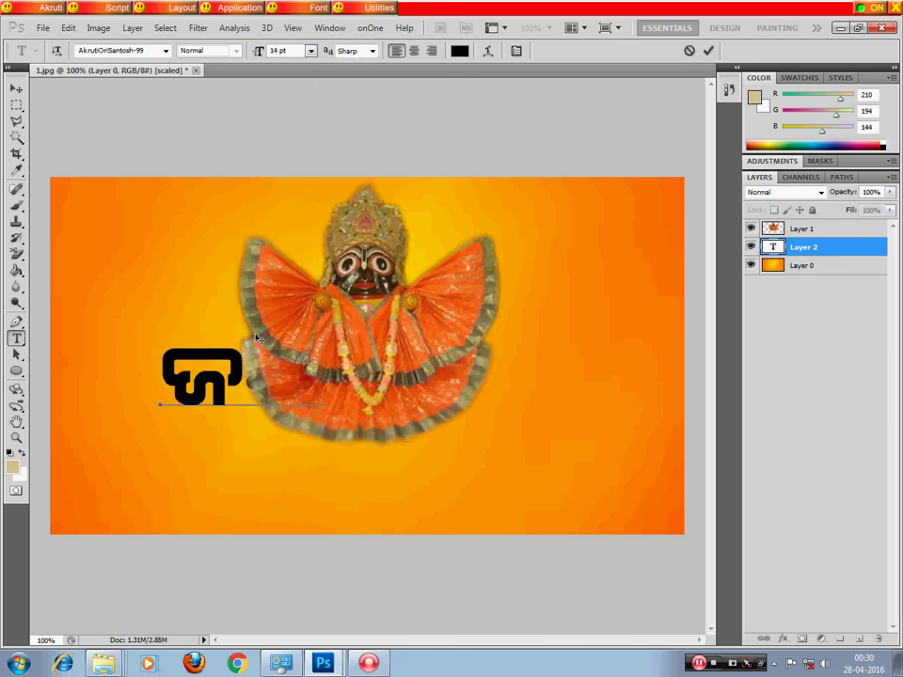
type("kiram")
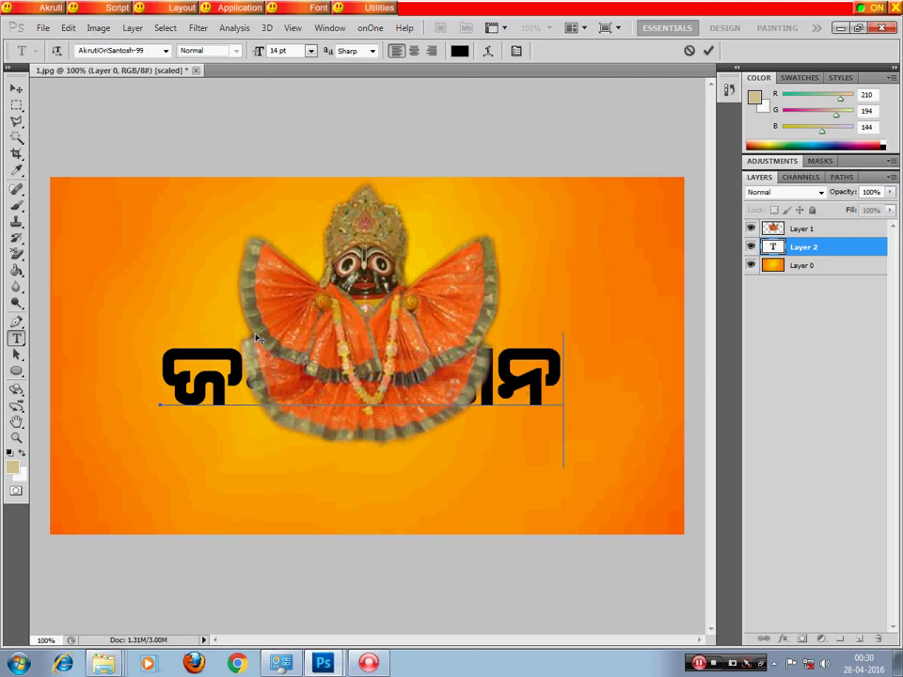
type("nath")
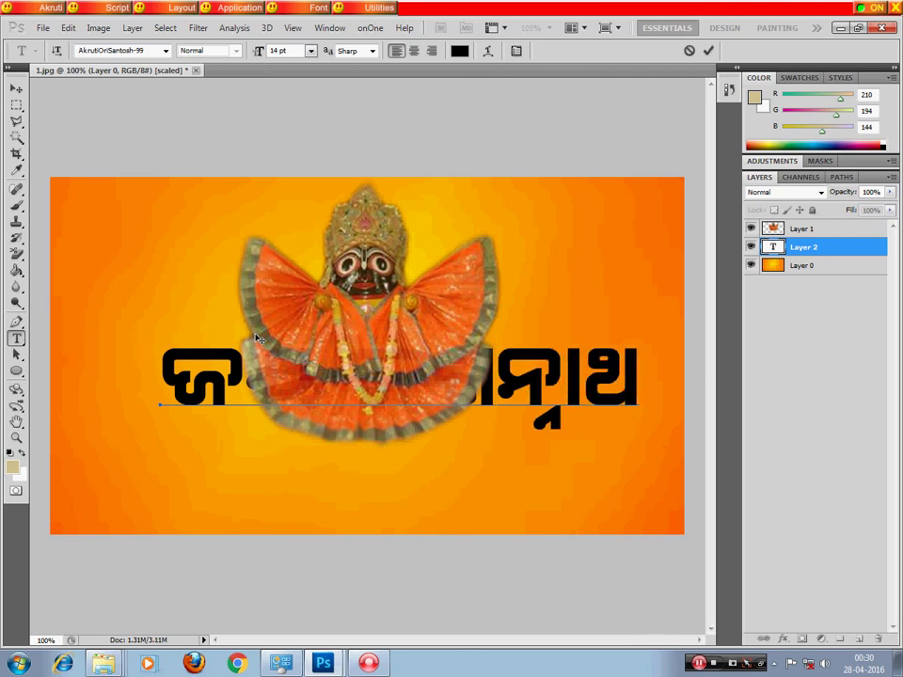
left_click(17, 87)
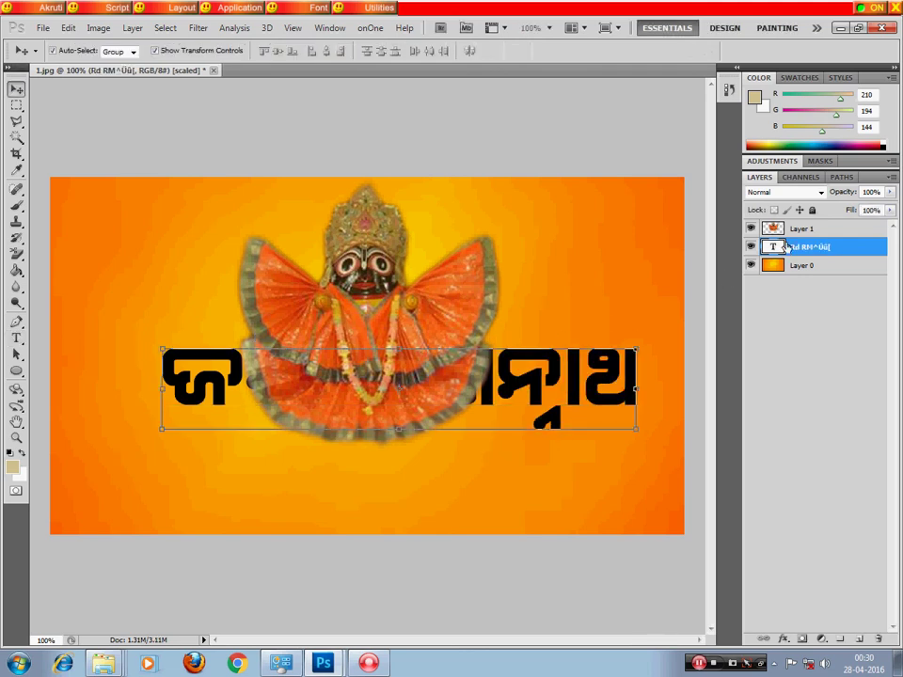
- Move the text layer above Layer 1 and drag the text to the lower part of the image
left_click_drag(788, 246, 788, 226)
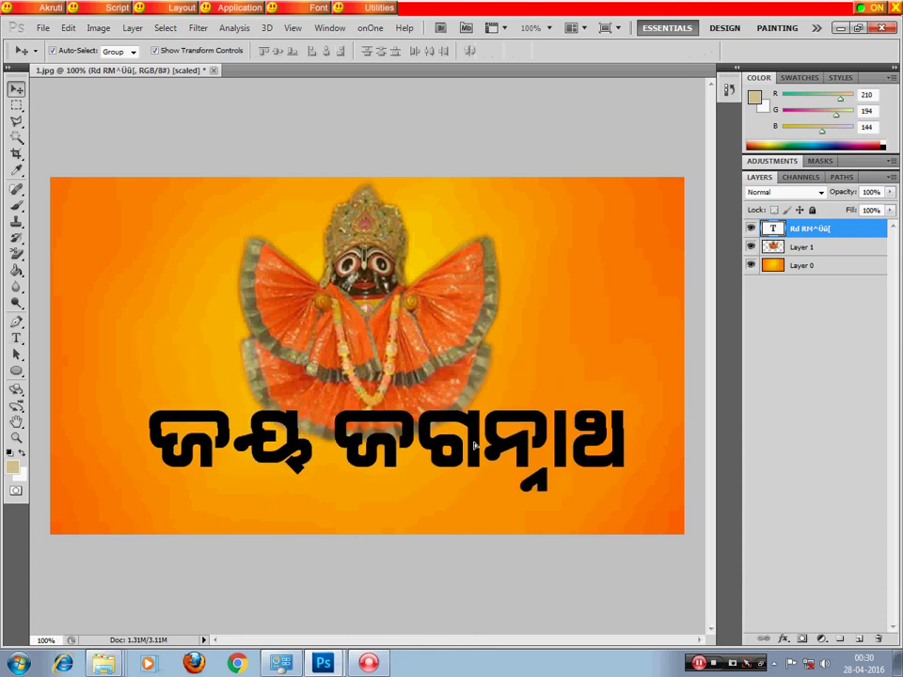
left_click_drag(495, 376, 475, 466)
key("ctrl+t")
left_click_drag(615, 436, 587, 422)
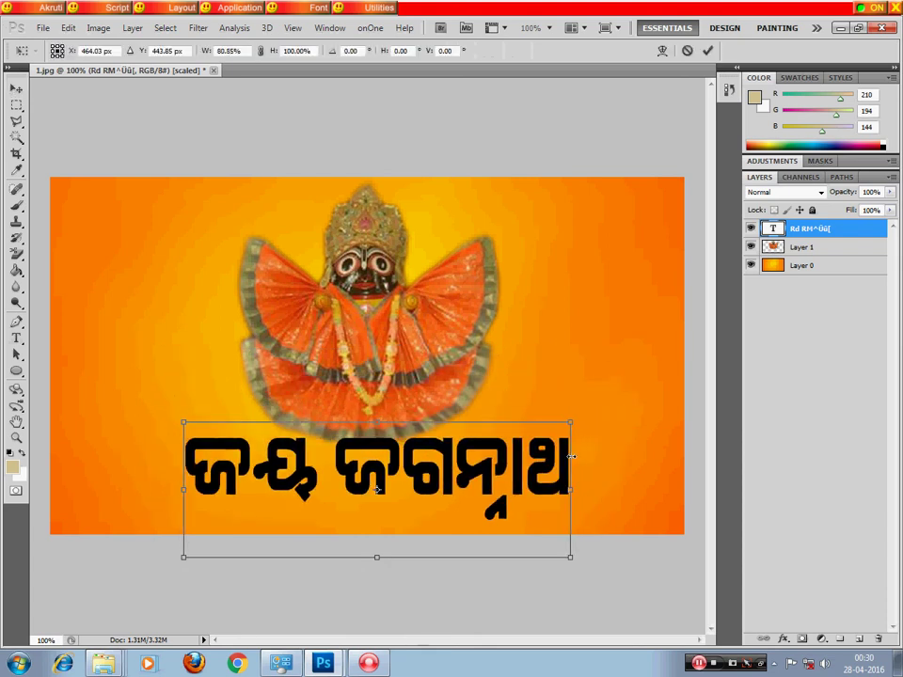
left_click(17, 88)
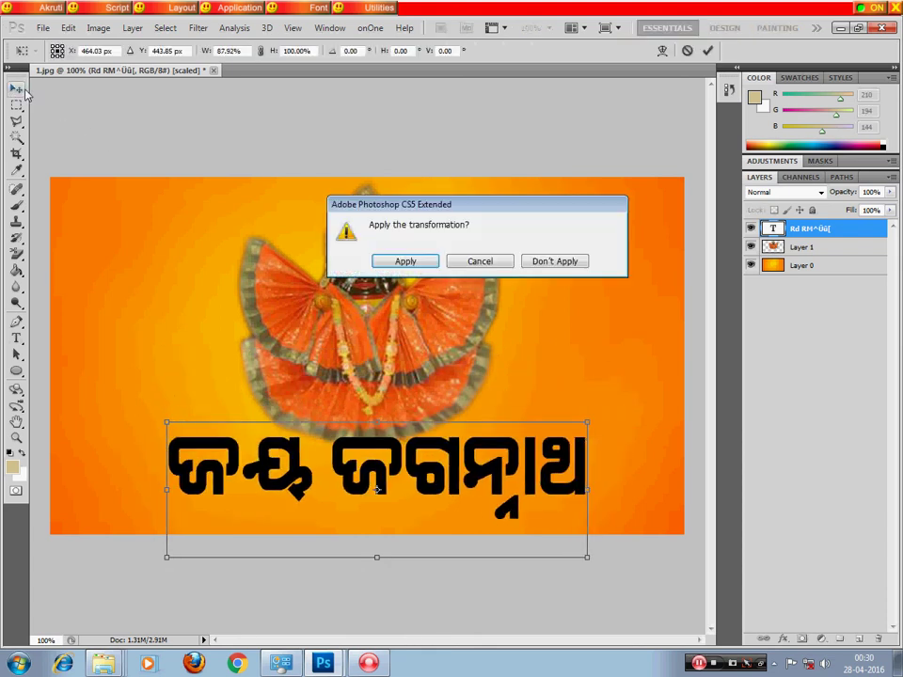
left_click(561, 263)
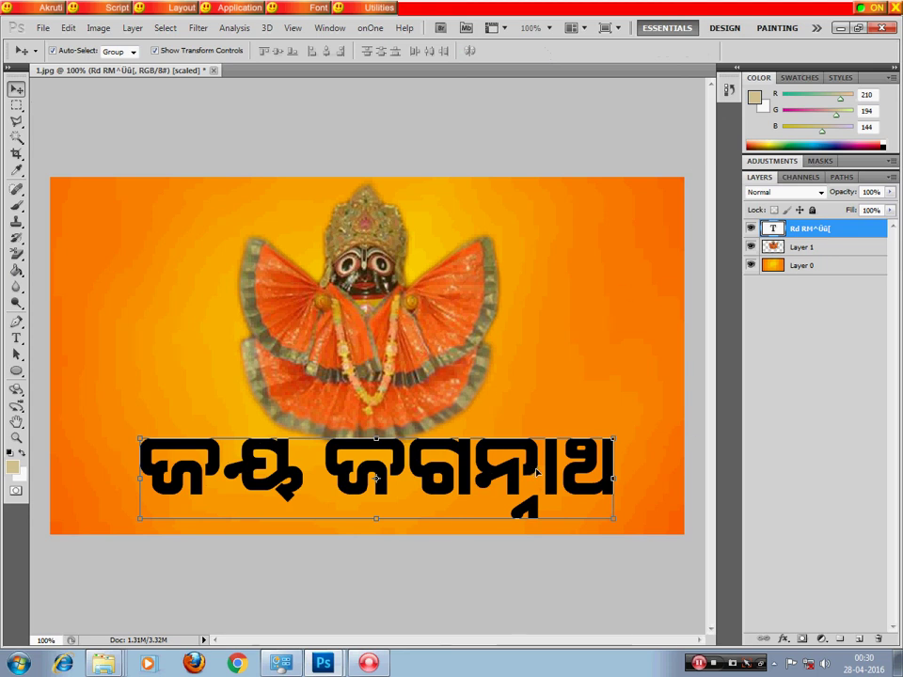
- Resize the text and position it just beneath the deity figure
left_click(616, 431)
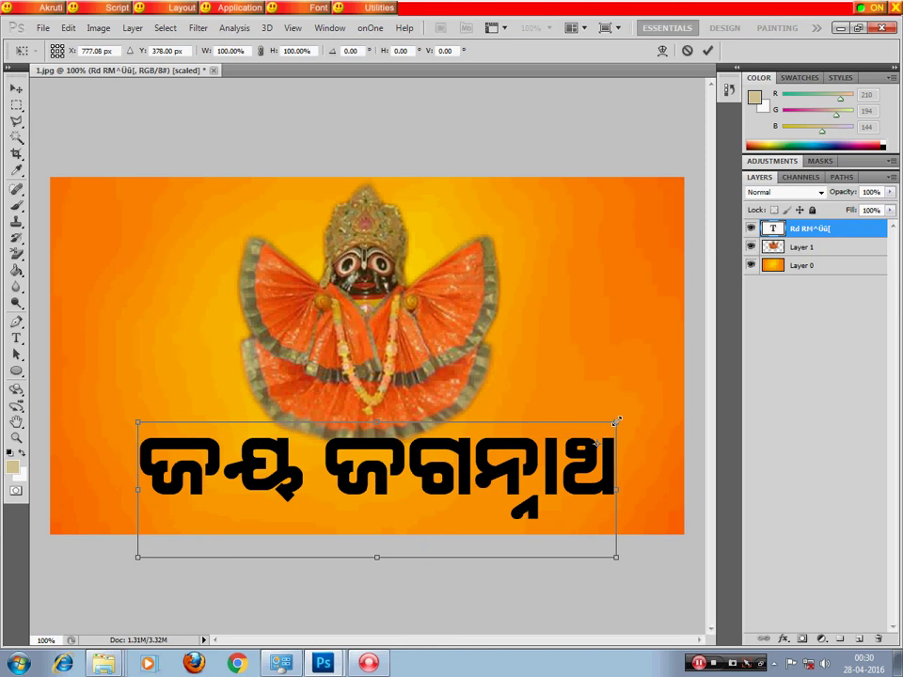
left_click_drag(615, 421, 611, 428)
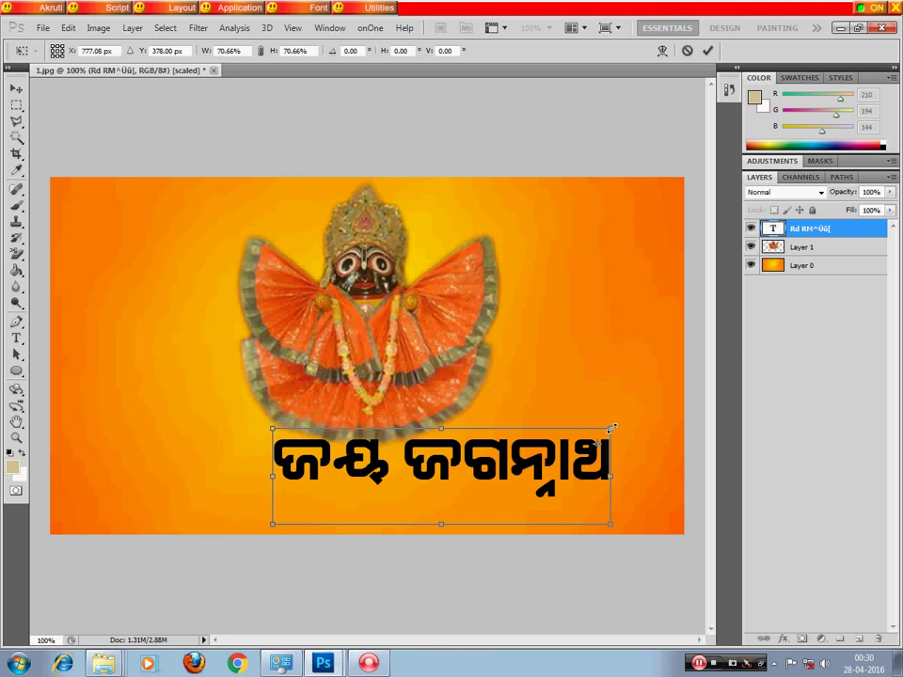
key("Return")
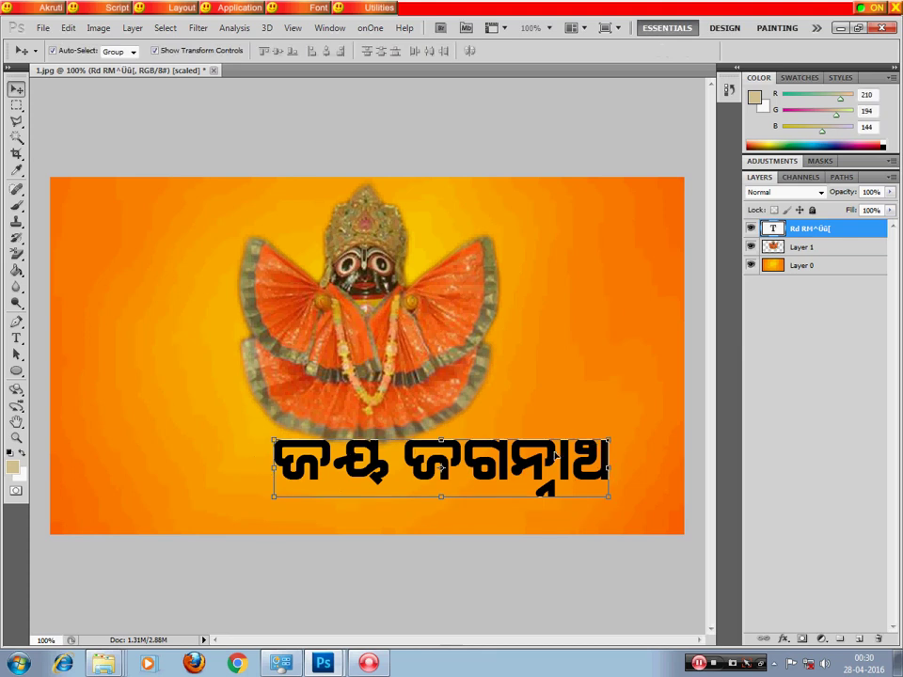
left_click_drag(556, 453, 448, 475)
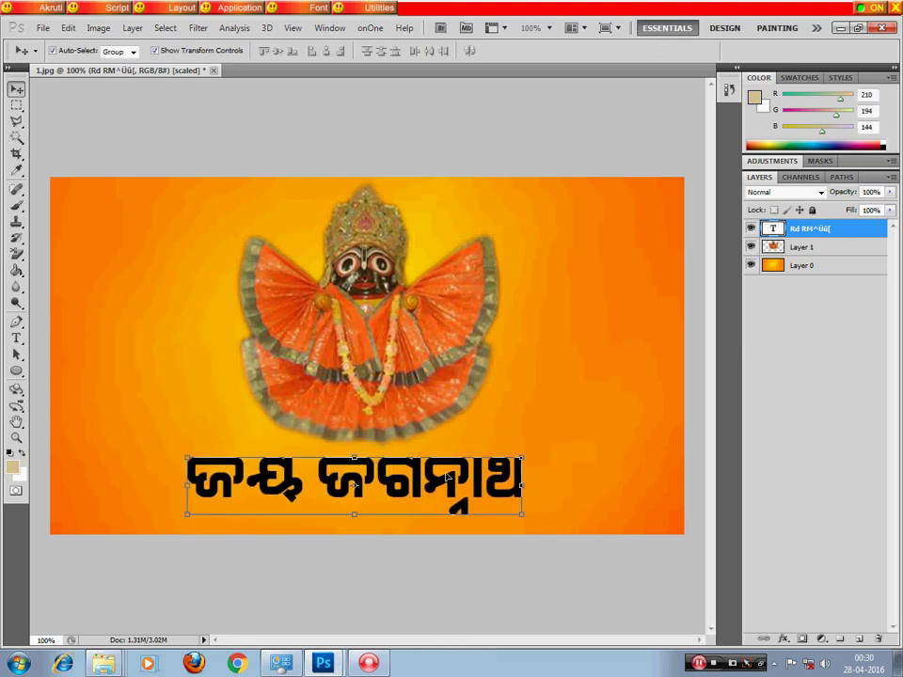
key("ctrl+t")
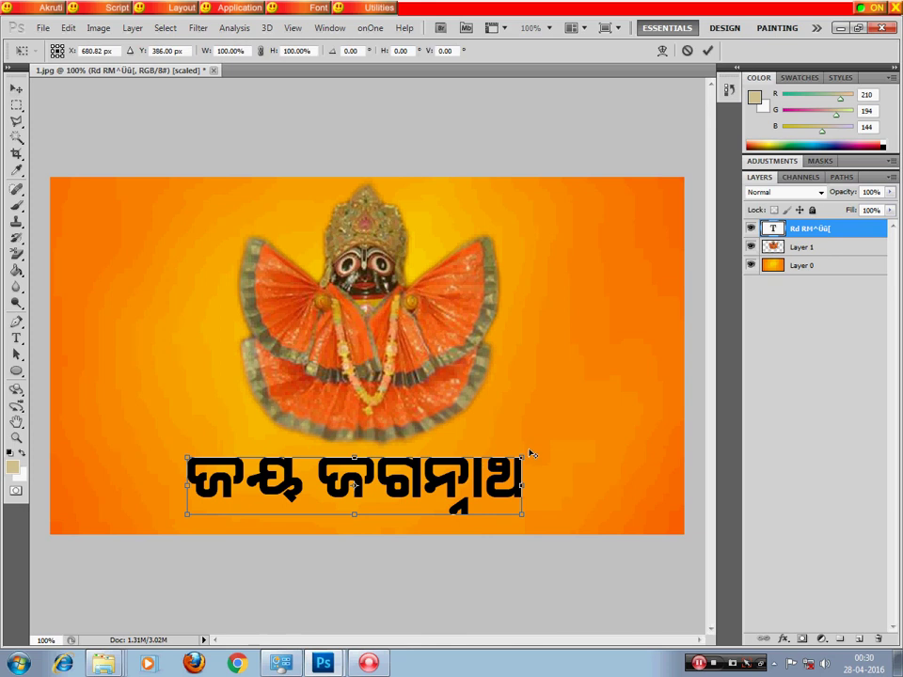
left_click_drag(526, 444, 529, 443)
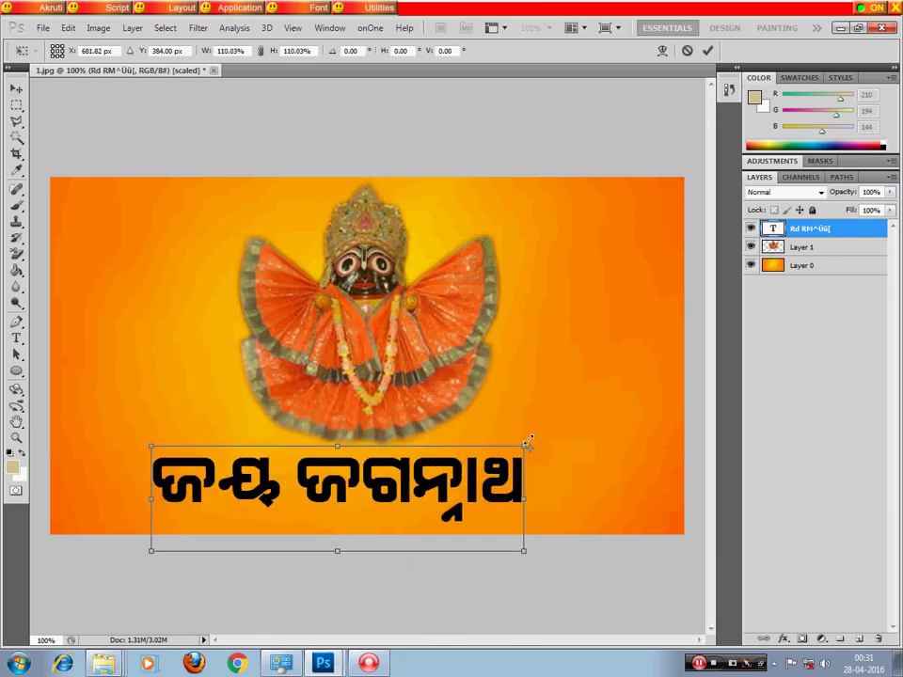
key("Return")
key("Right")
key("Right")
key("Right")
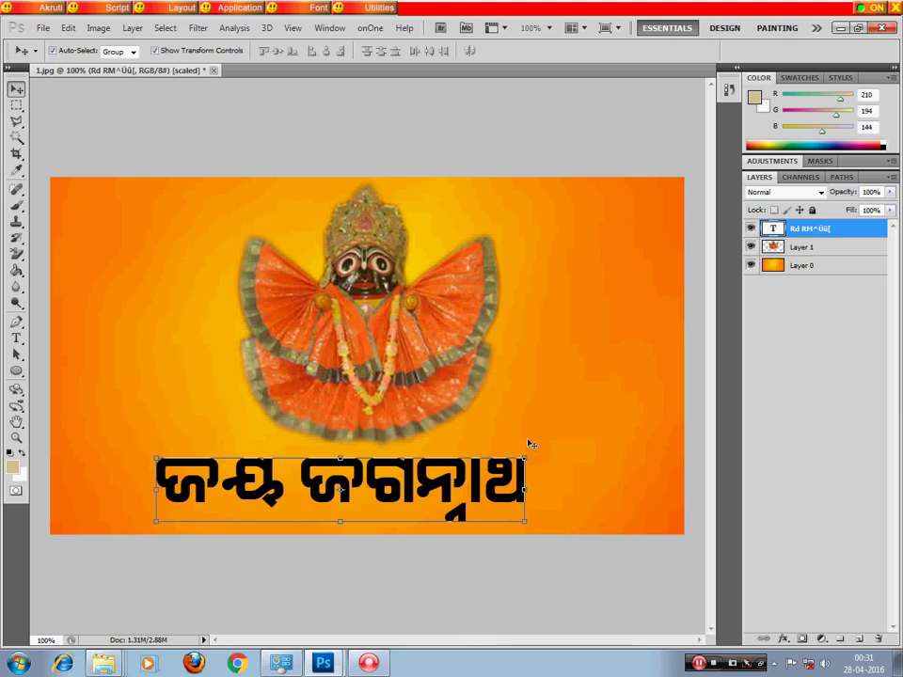
key("Right")
key("Right")
key("Right")
key("Right")
key("Right")
key("Right")
key("Right")
key("Right")
key("Right")
key("Right")
key("Right")
key("Right")
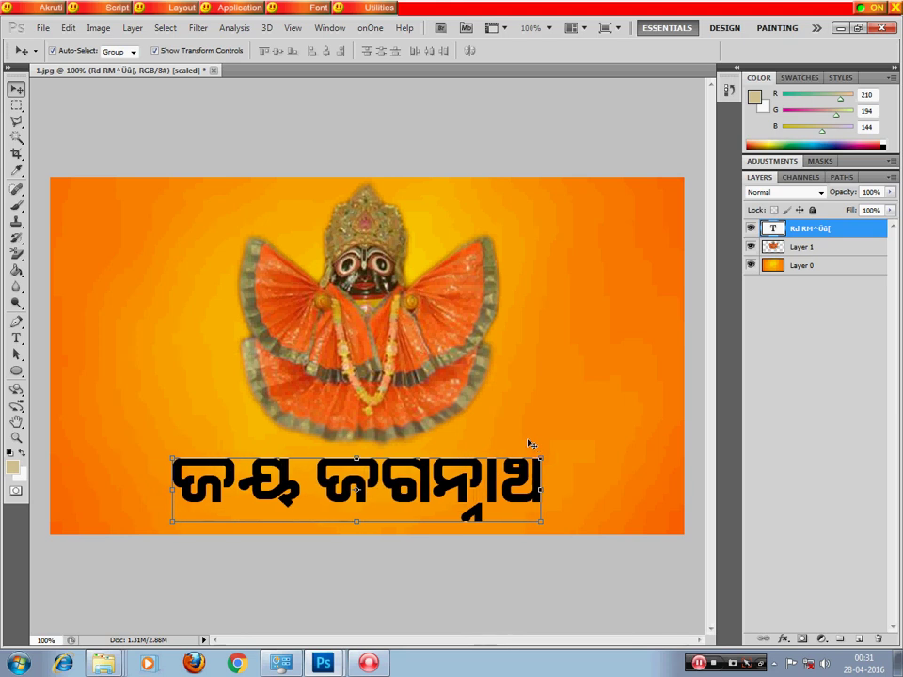
- Recolour the Odia text to near-white #f0e6e6
double_click(771, 229)
left_click(458, 50)
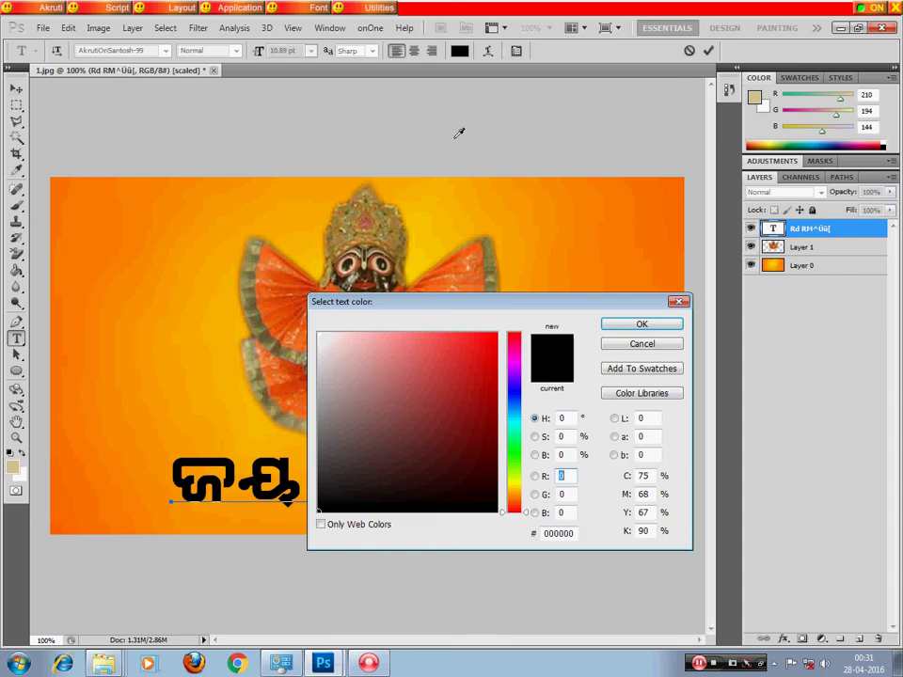
left_click(325, 343)
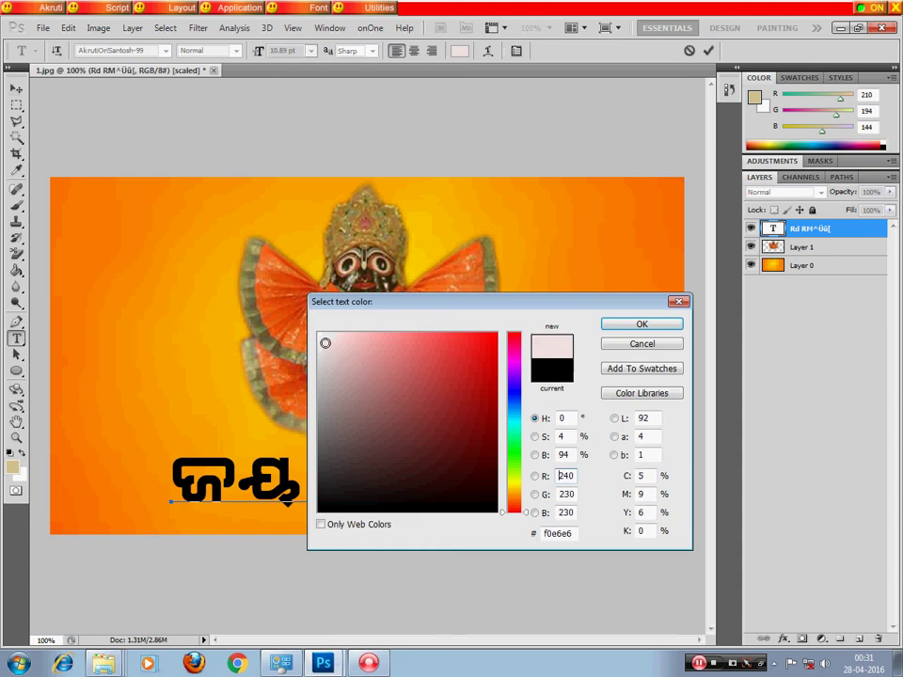
left_click(642, 329)
left_click(16, 89)
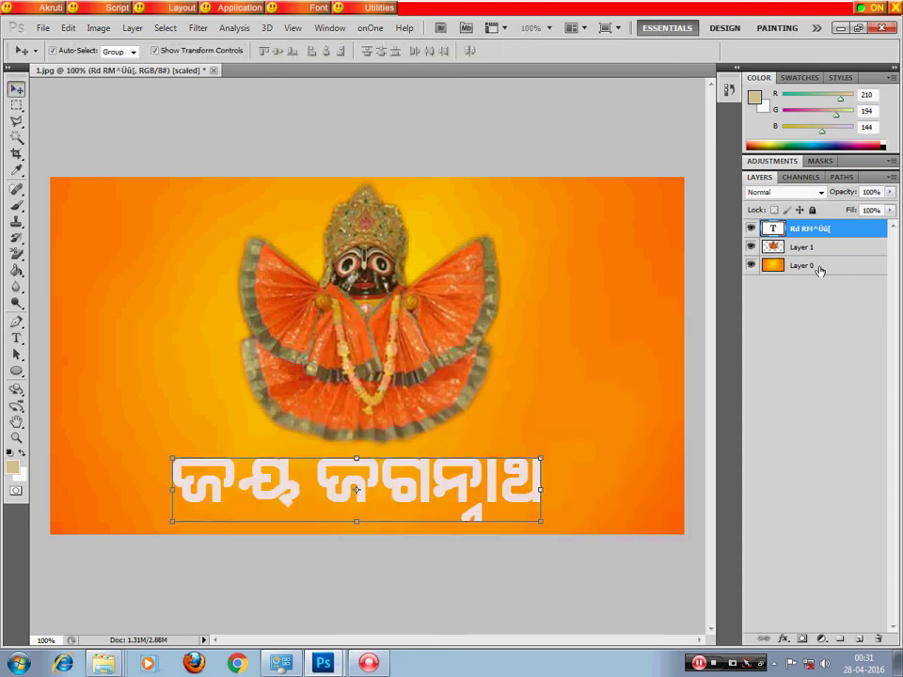
- Add a drop shadow and a 2 px black outside stroke to the Odia text layer
right_click(766, 235)
left_click(729, 258)
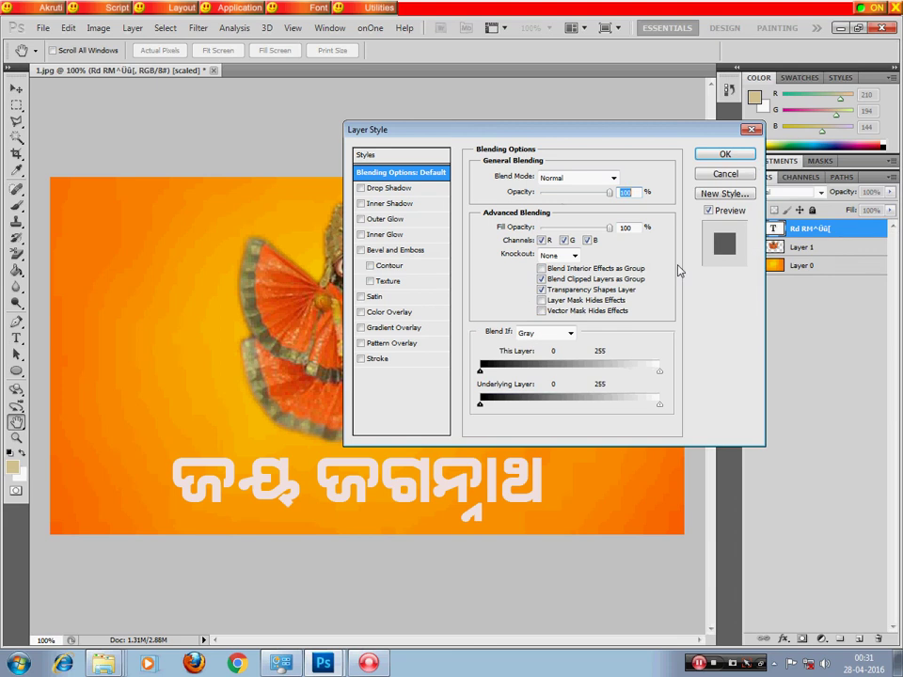
left_click_drag(423, 129, 489, 73)
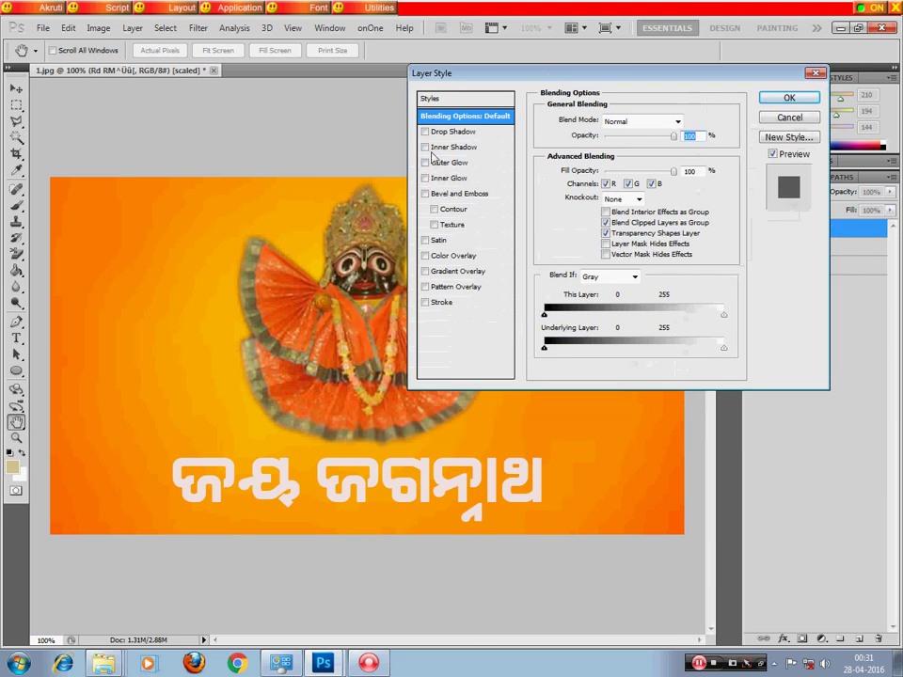
left_click(425, 131)
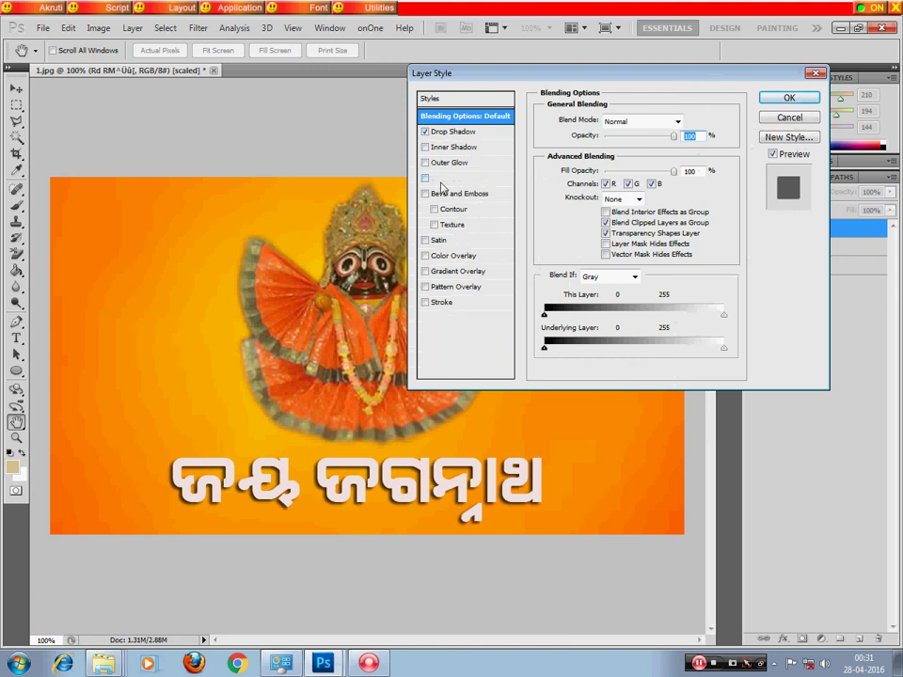
left_click(440, 302)
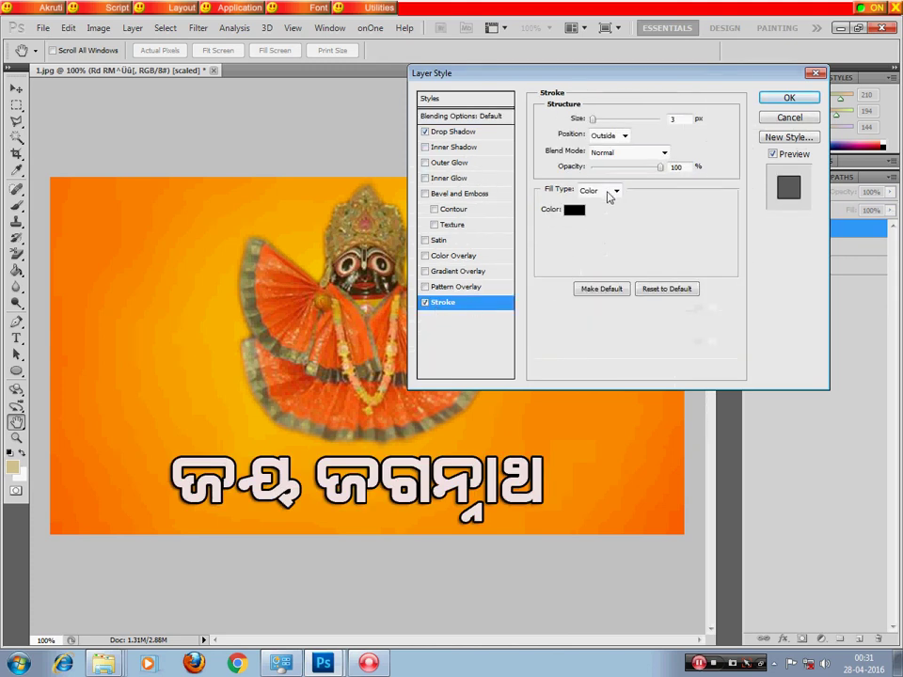
double_click(673, 119)
type("1")
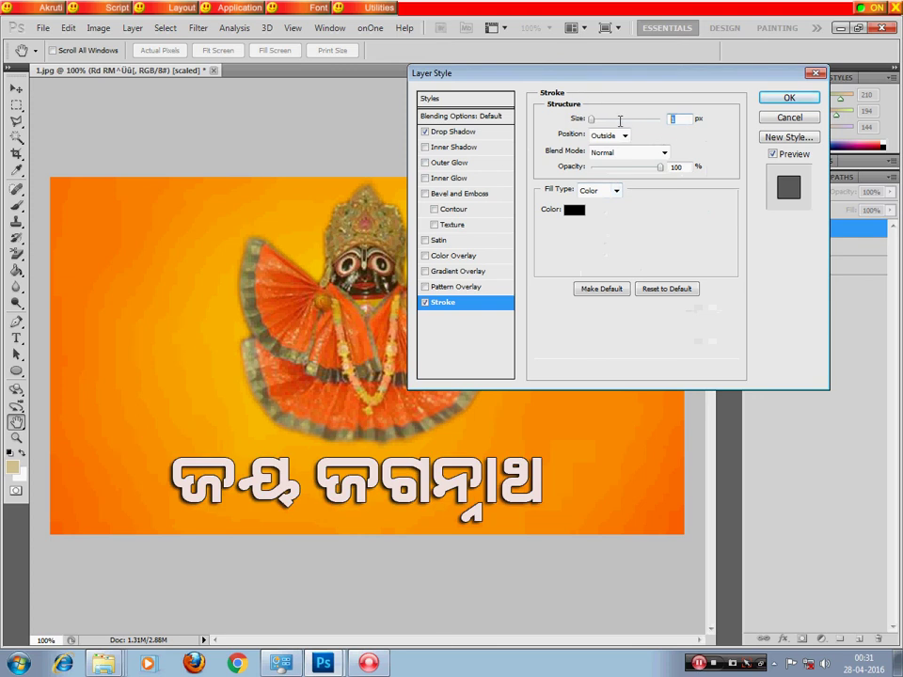
type("2")
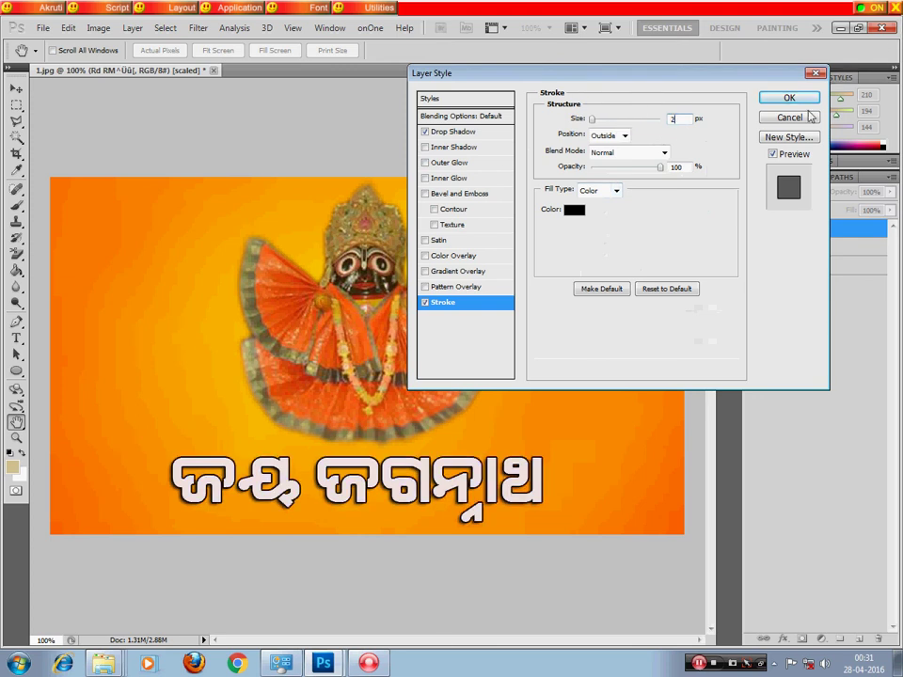
left_click(790, 99)
left_click(590, 405)
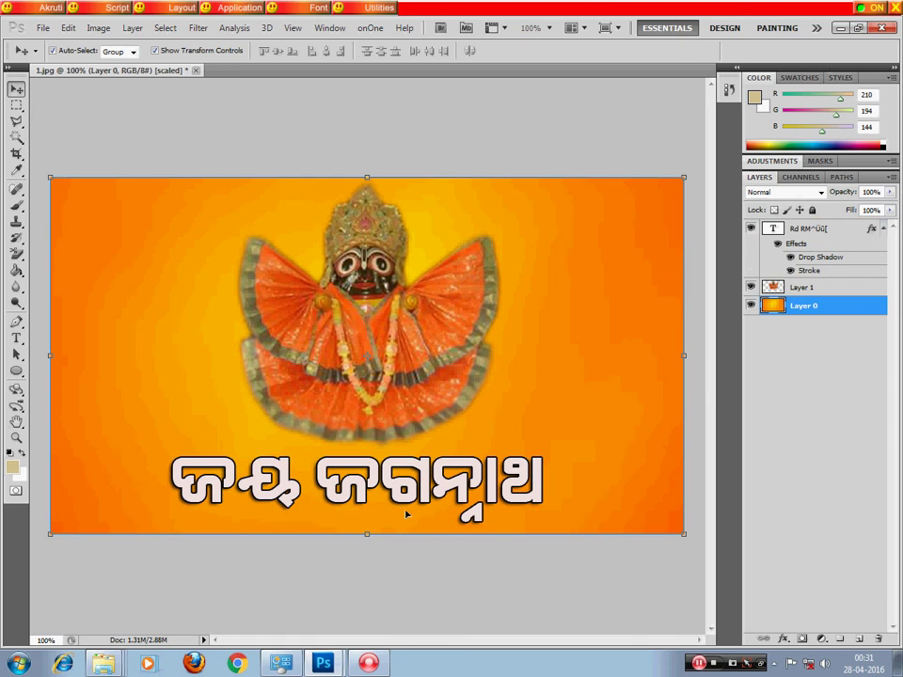
- Nudge the text slightly right and crop away the image's left and right sides
left_click_drag(406, 513, 412, 513)
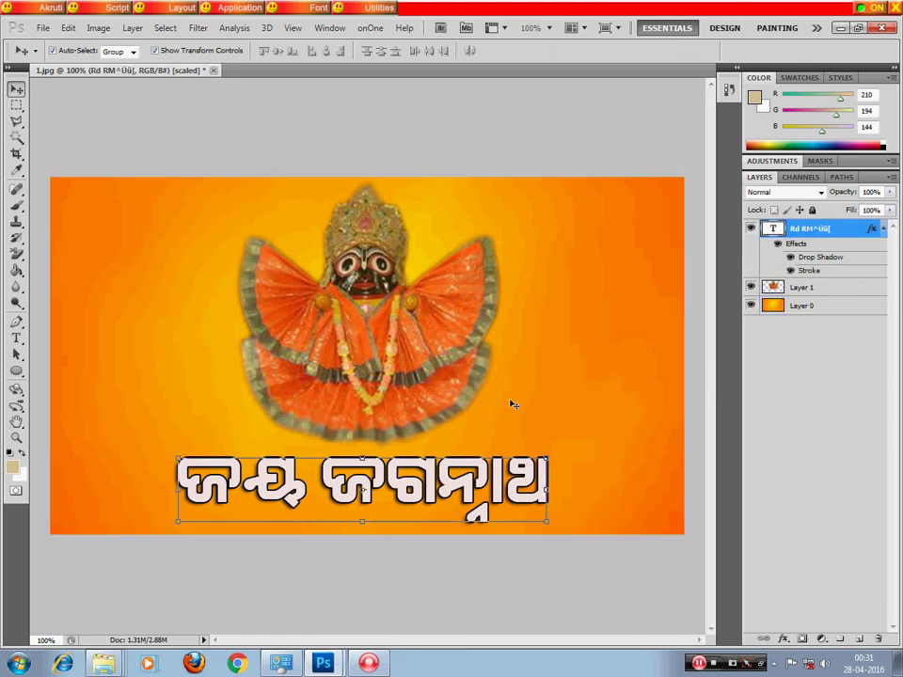
left_click(540, 374)
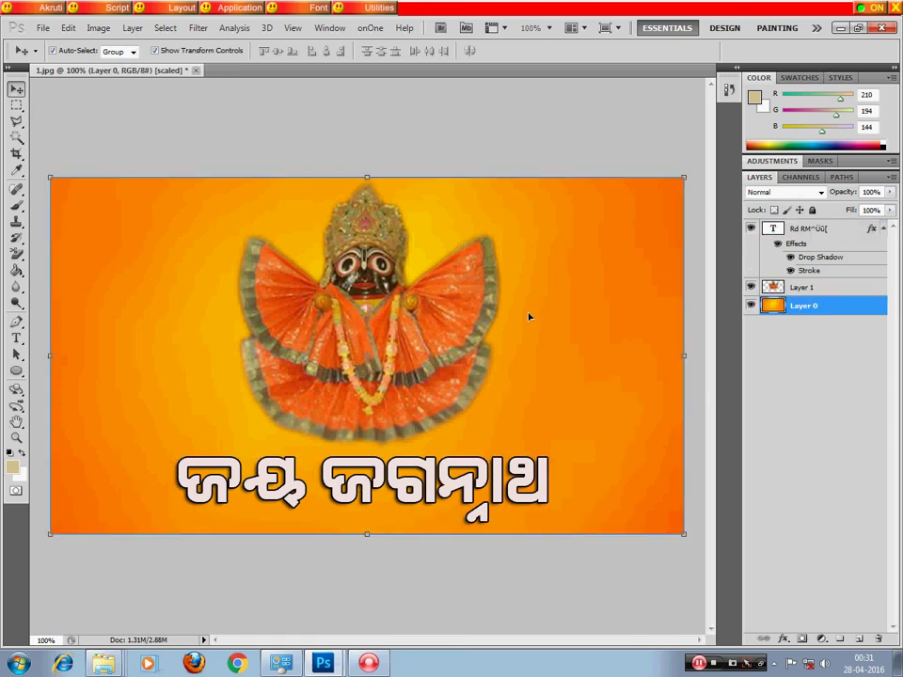
left_click(16, 154)
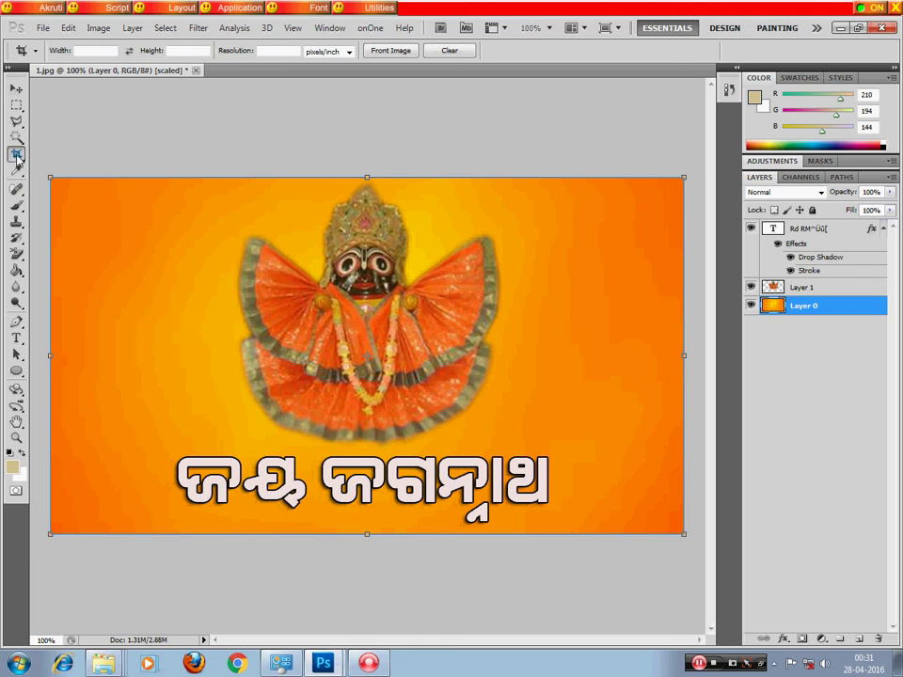
left_click_drag(115, 176, 632, 616)
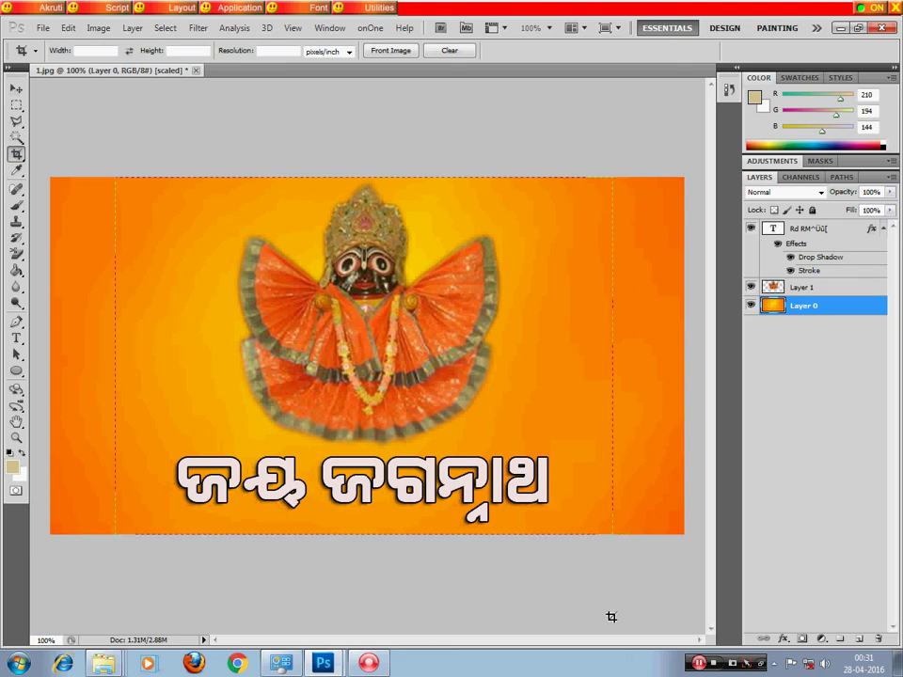
left_click_drag(632, 615, 594, 616)
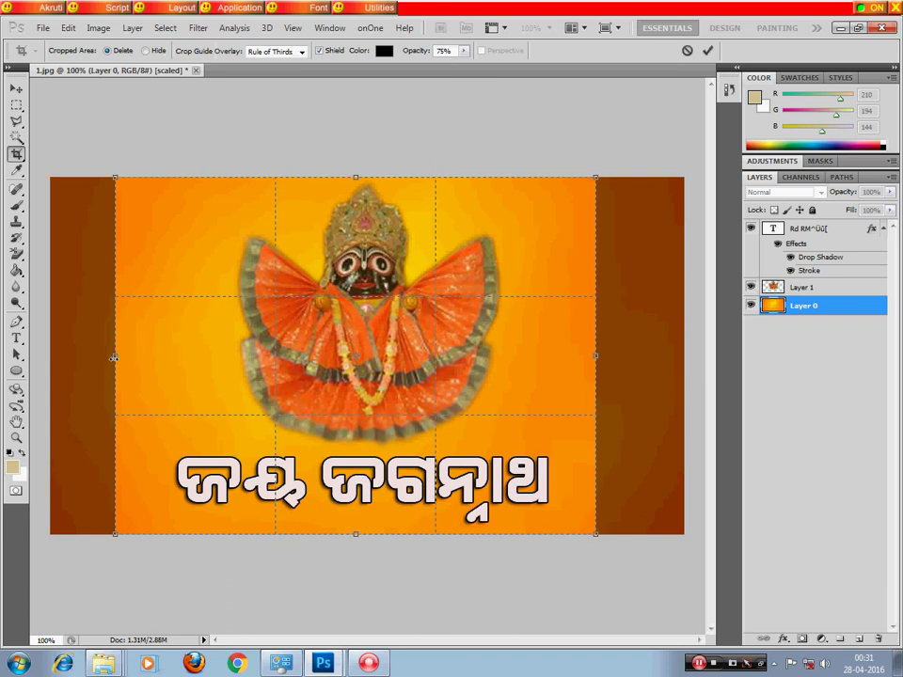
left_click_drag(116, 355, 141, 357)
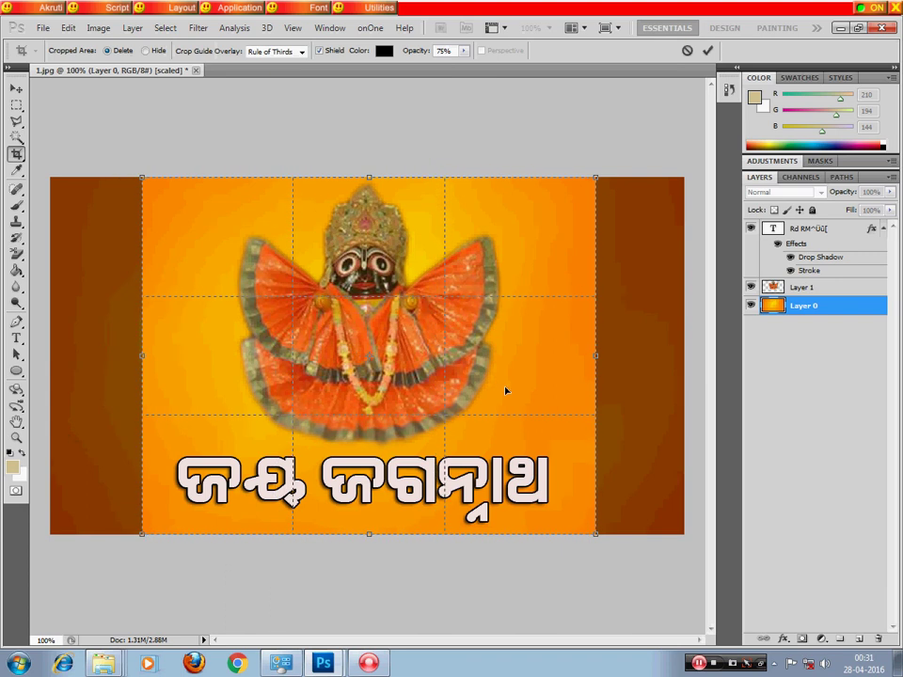
key("Return")
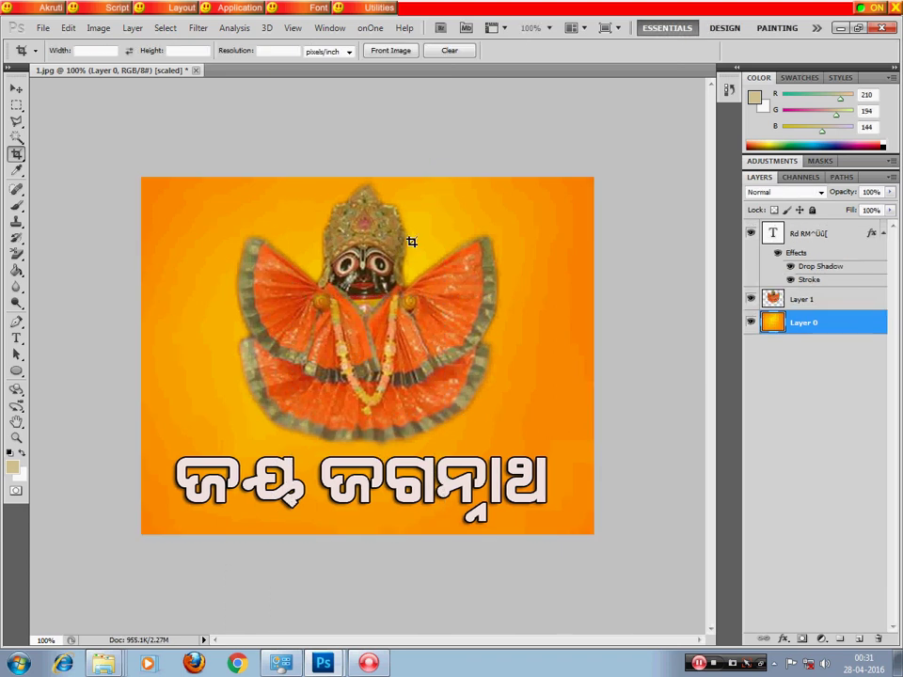
left_click(16, 87)
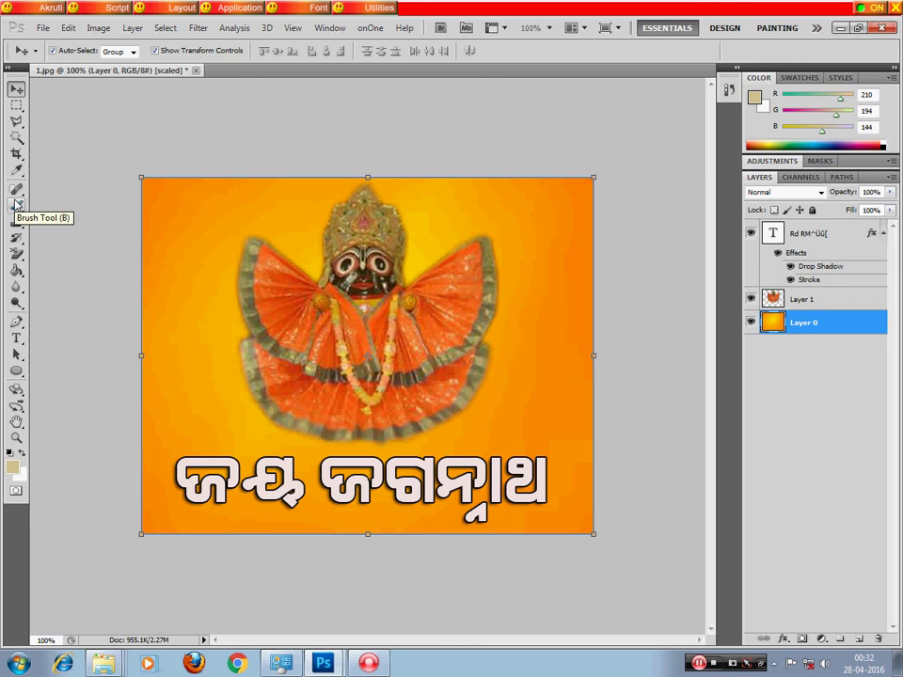
- Save the composition to the Desktop as JPEG file 'jai jagannath.jpg'
left_click(42, 28)
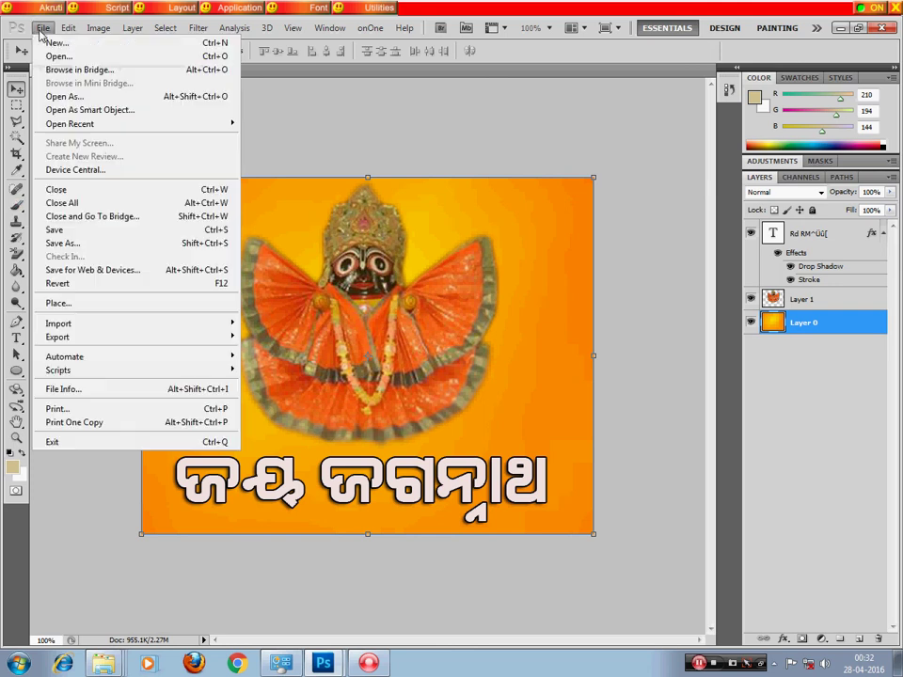
left_click(101, 243)
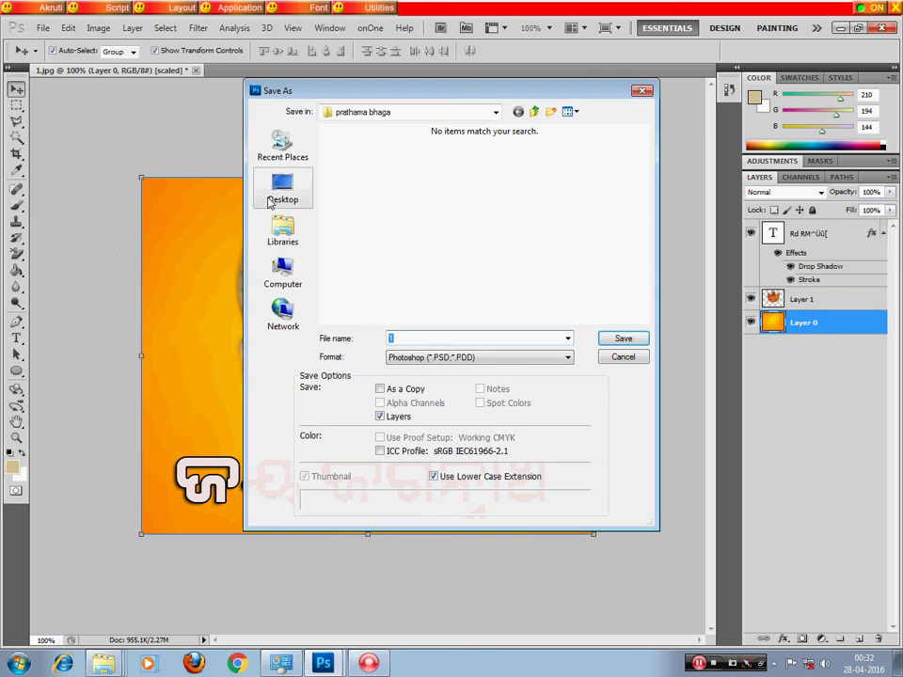
left_click(272, 193)
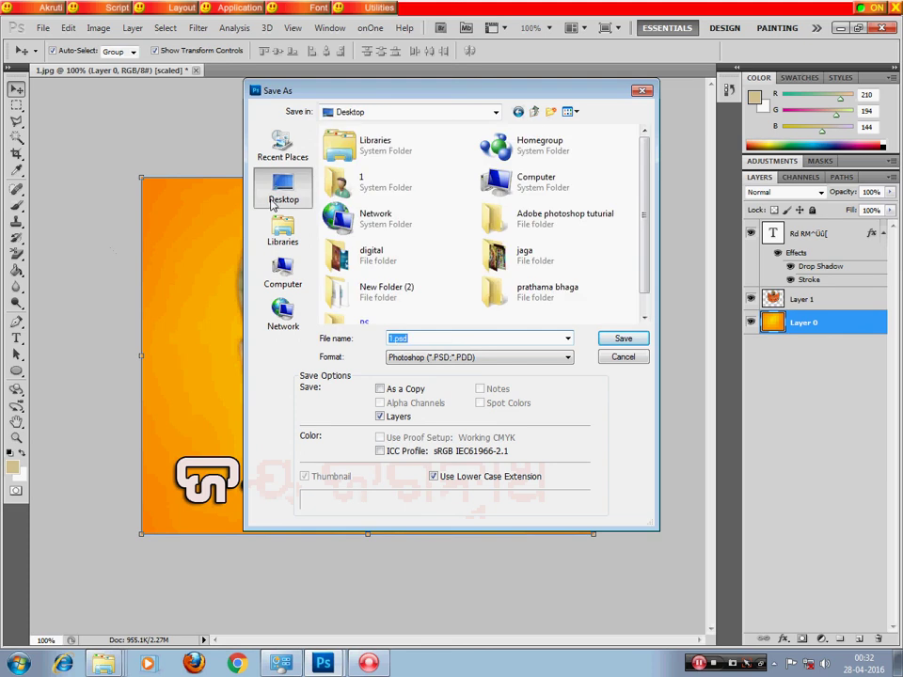
type("Rü")
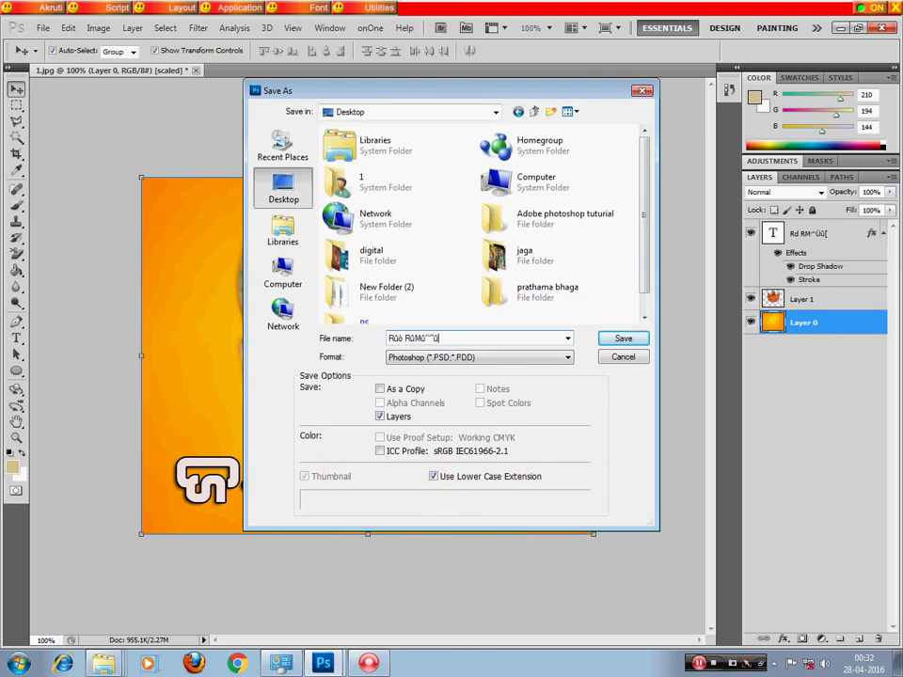
key("F12")
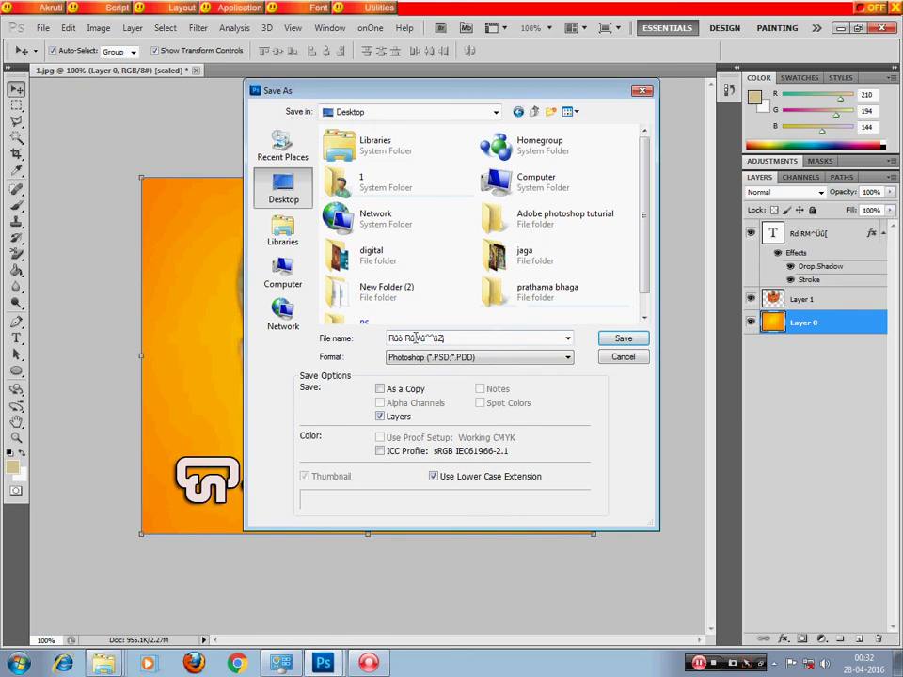
left_click(450, 340)
type("jai jagannath")
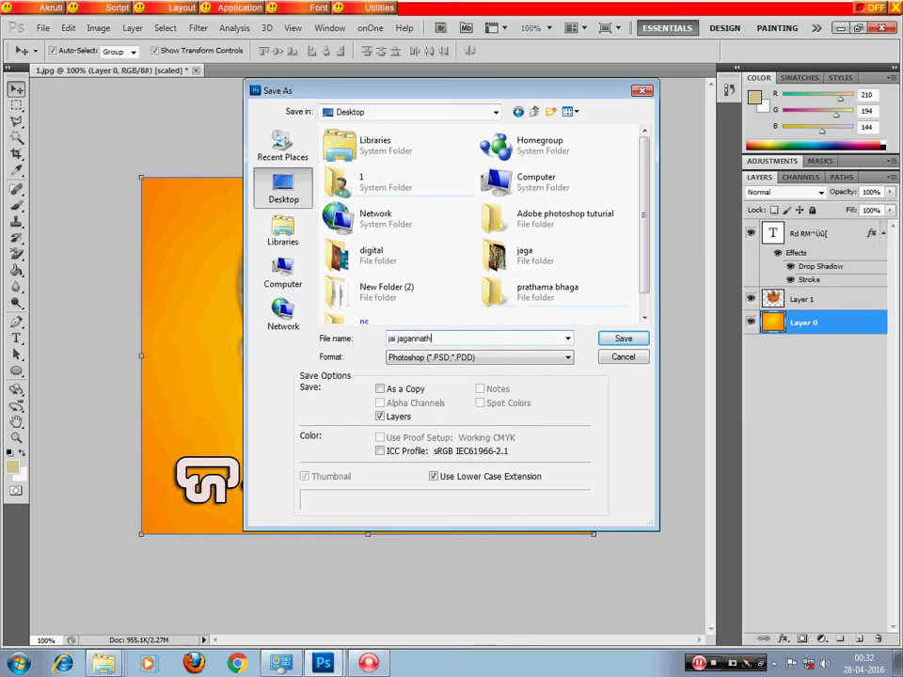
left_click(507, 357)
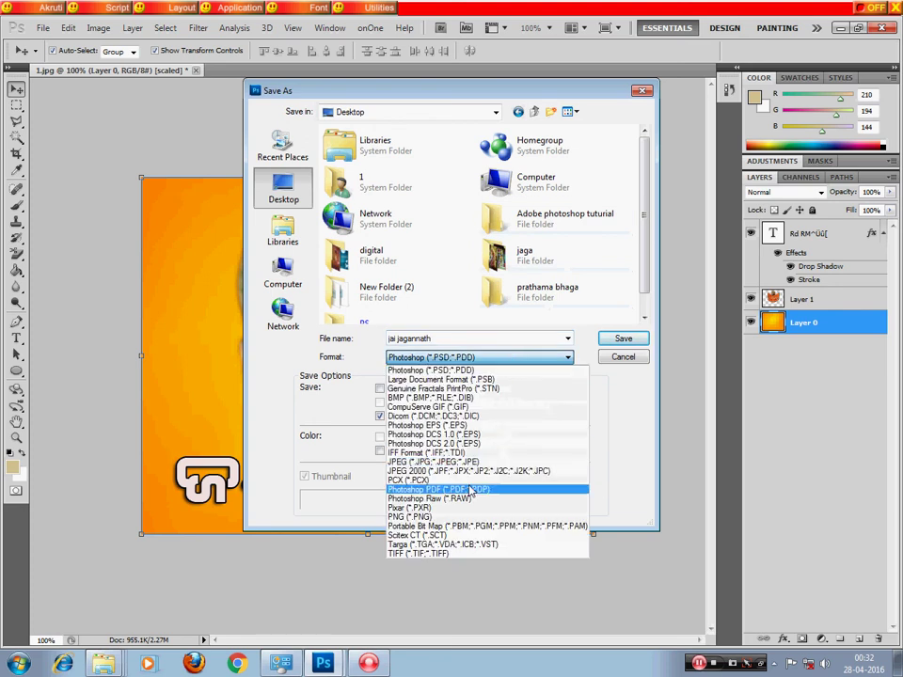
left_click(451, 462)
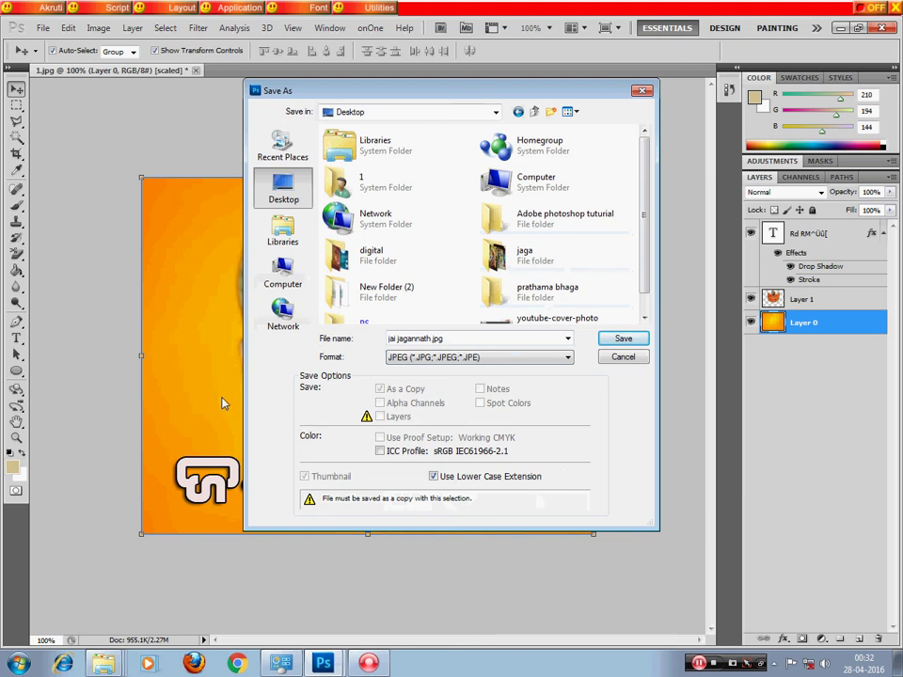
left_click(624, 340)
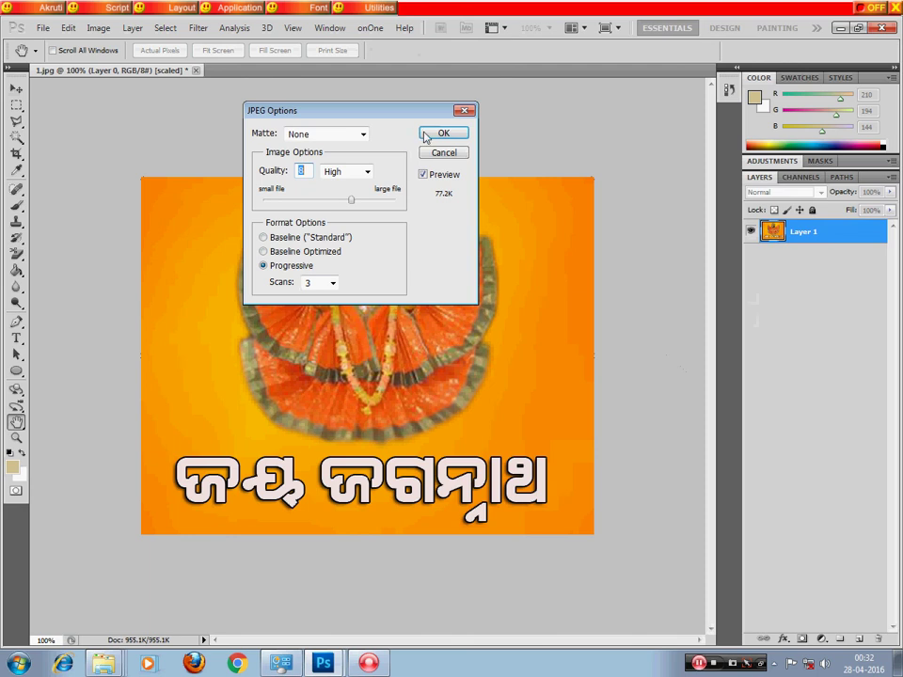
- Confirm the High quality JPEG options to finish saving 1.jpg
left_click(423, 132)
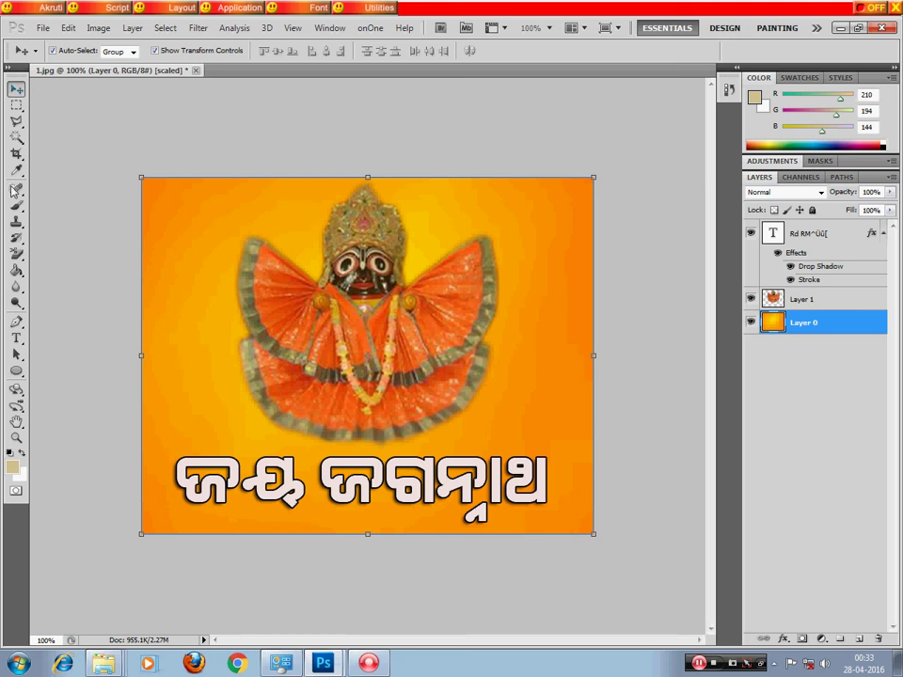
- Choose the Lasso tool for freehand selections
left_click(17, 122)
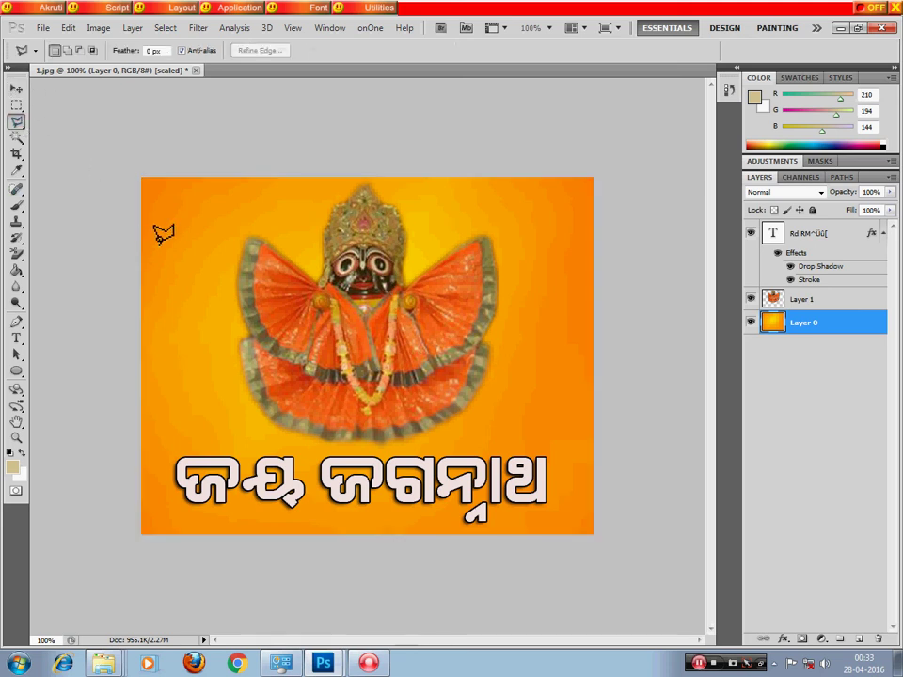